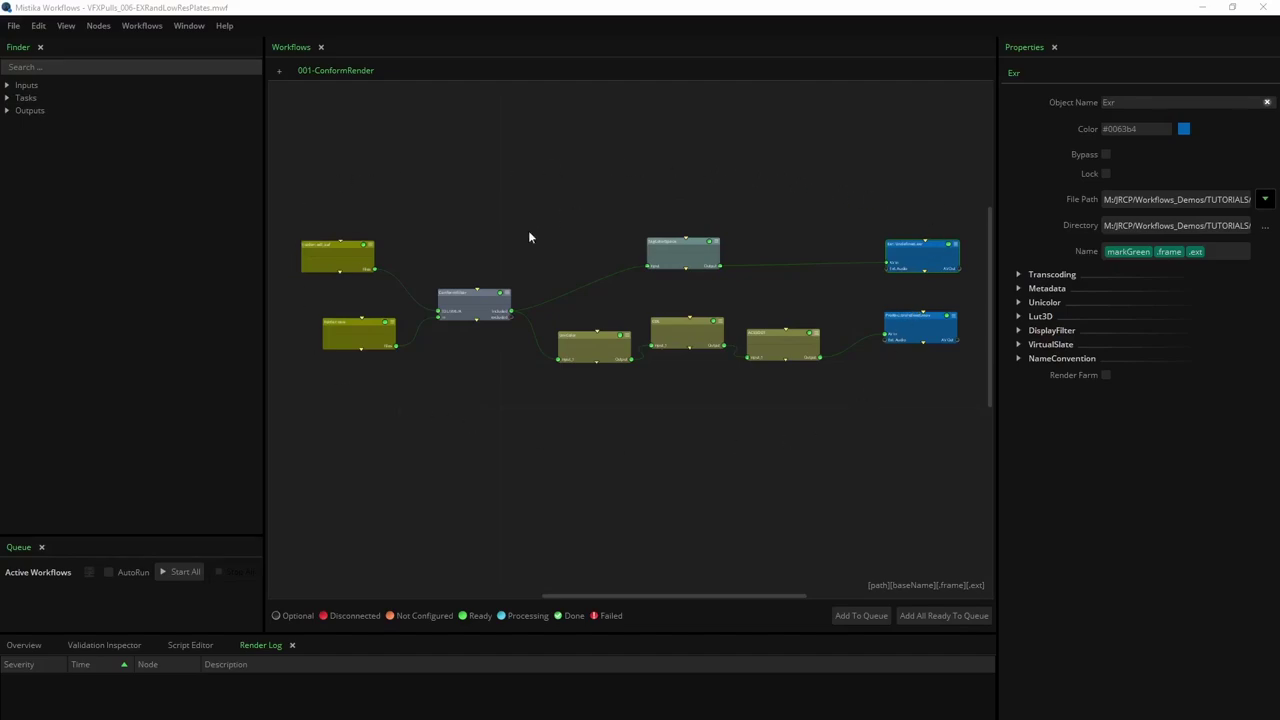
Delete the selection, wire edl_aaf's Files into ConformFilter's EDL/XML/A, and move the folder up
scroll(414, 263, "up", 5)
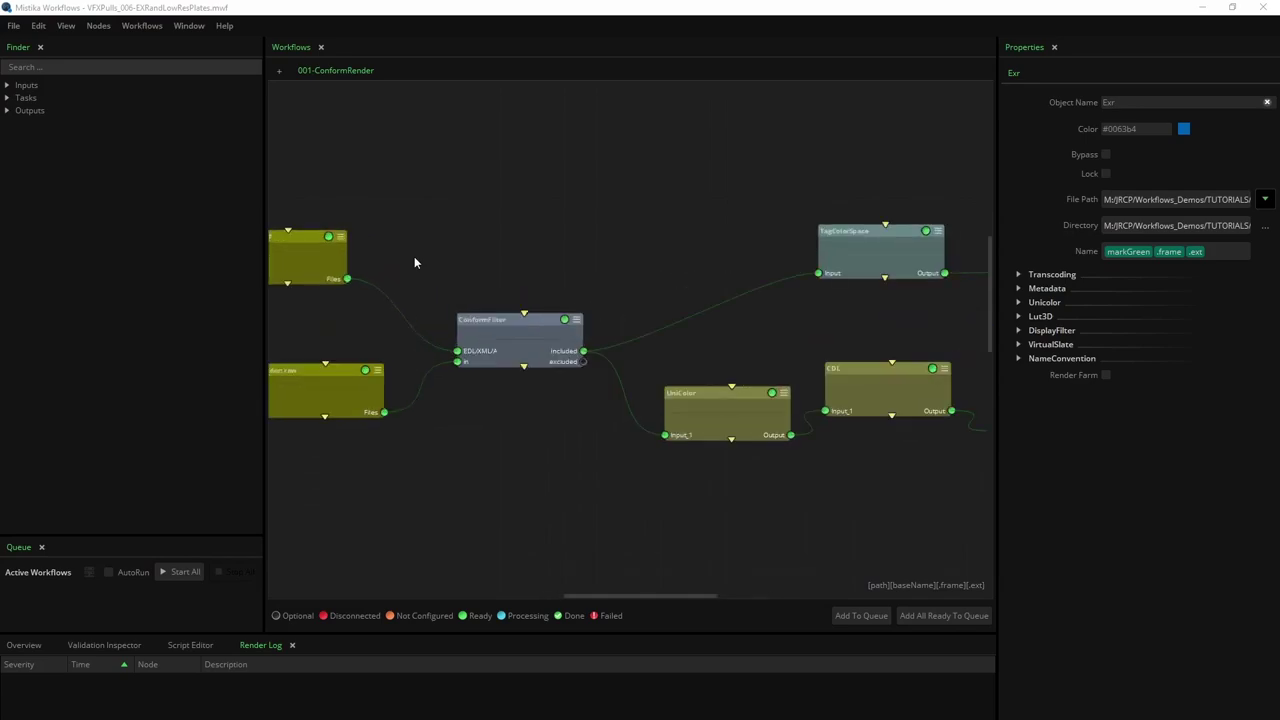
left_click_drag(423, 260, 654, 253)
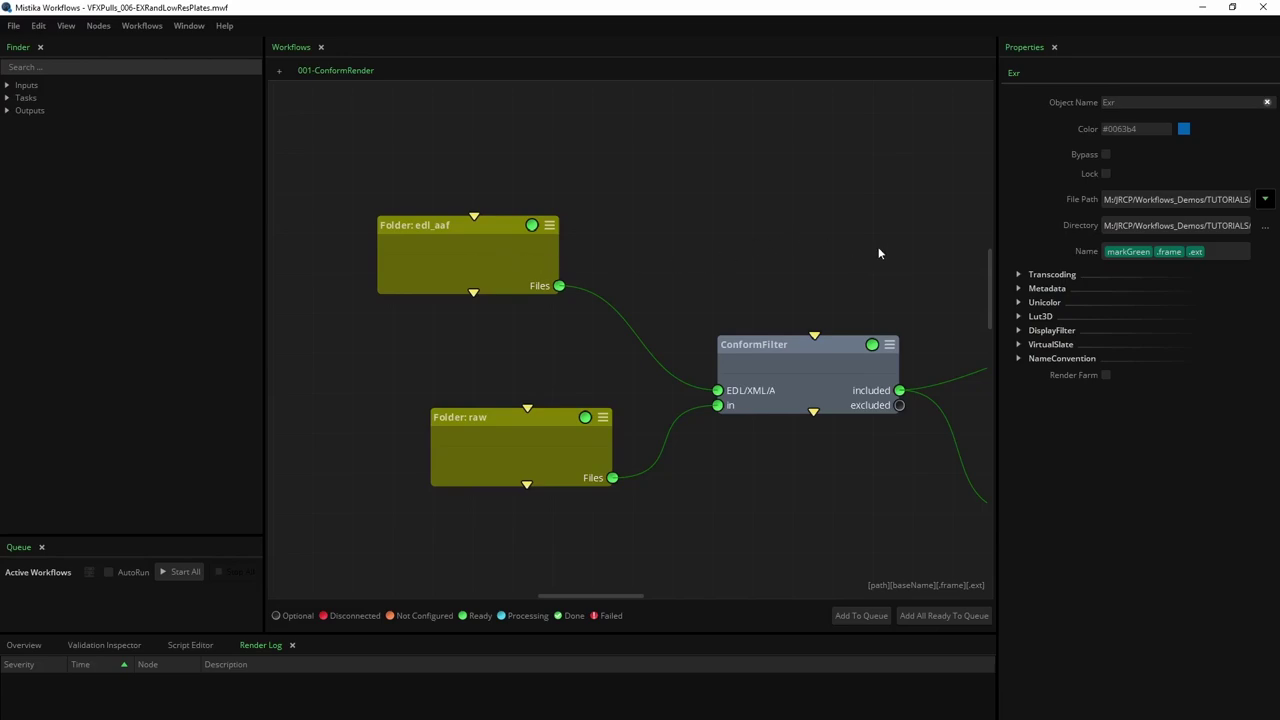
left_click_drag(879, 253, 194, 243)
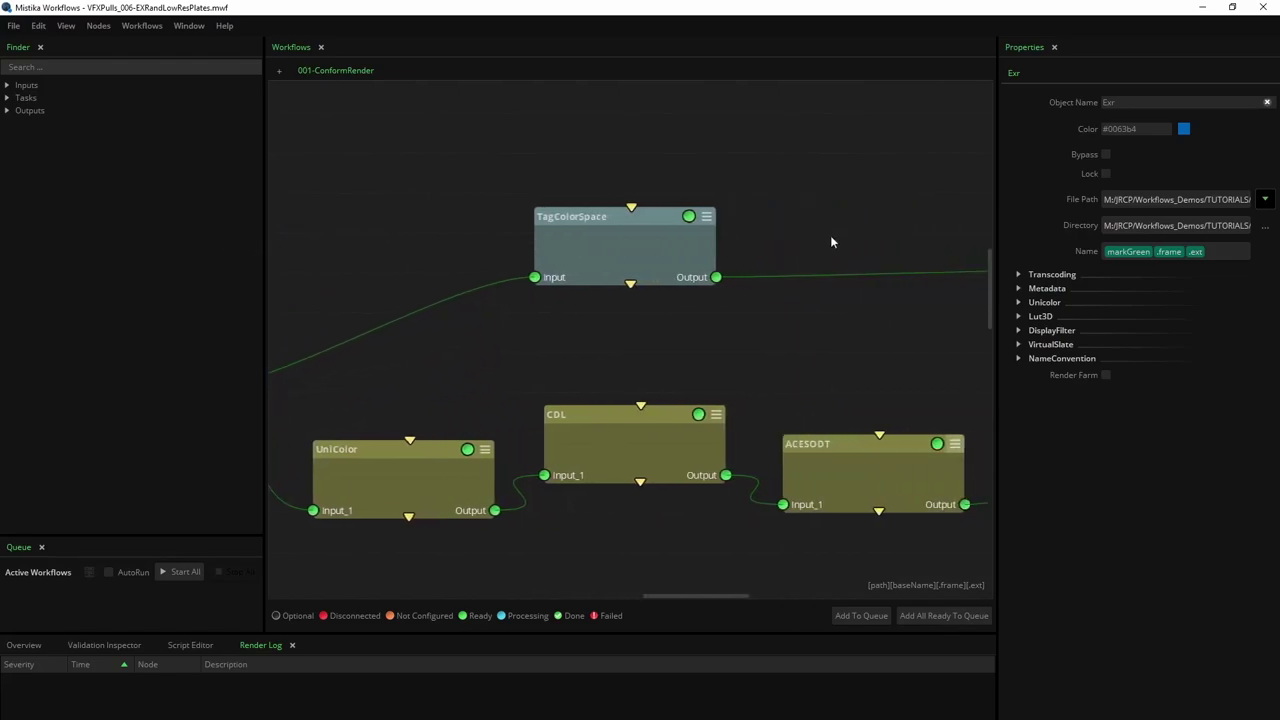
mouse_move(929, 234)
left_mouse_down()
mouse_move(486, 229)
mouse_move(934, 229)
left_mouse_up()
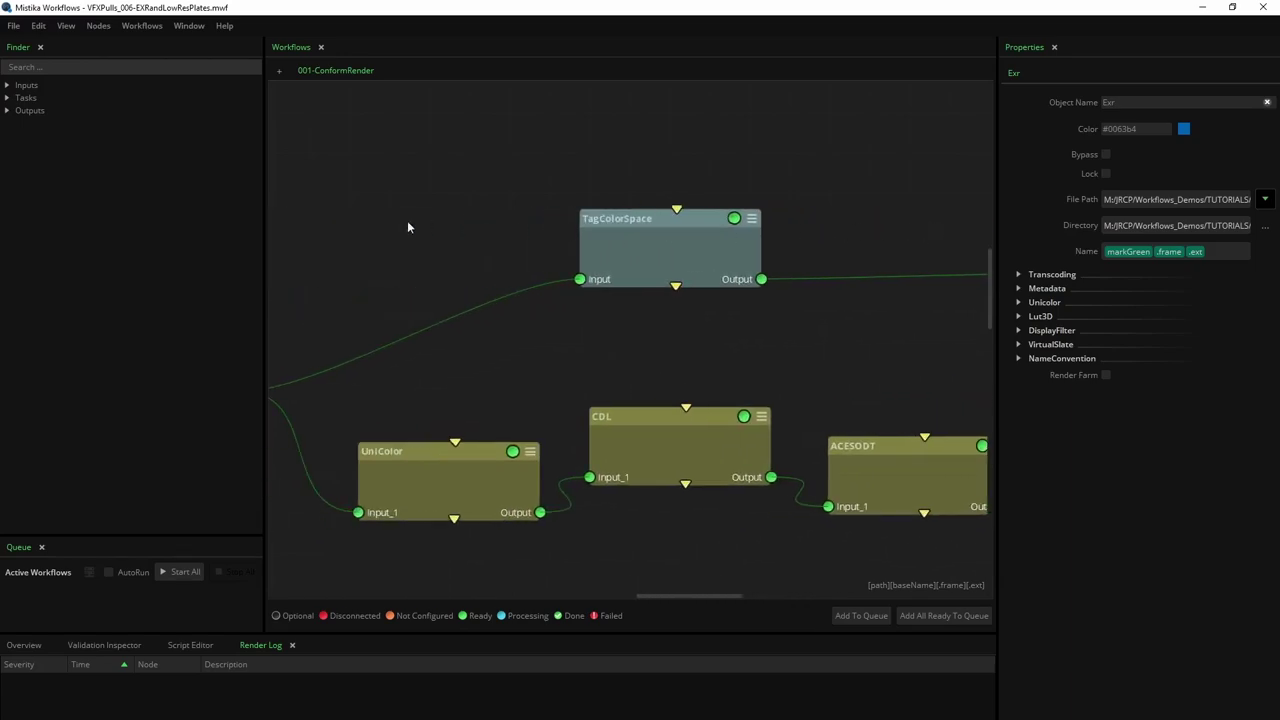
left_click_drag(425, 220, 909, 213)
left_click_drag(457, 180, 631, 191)
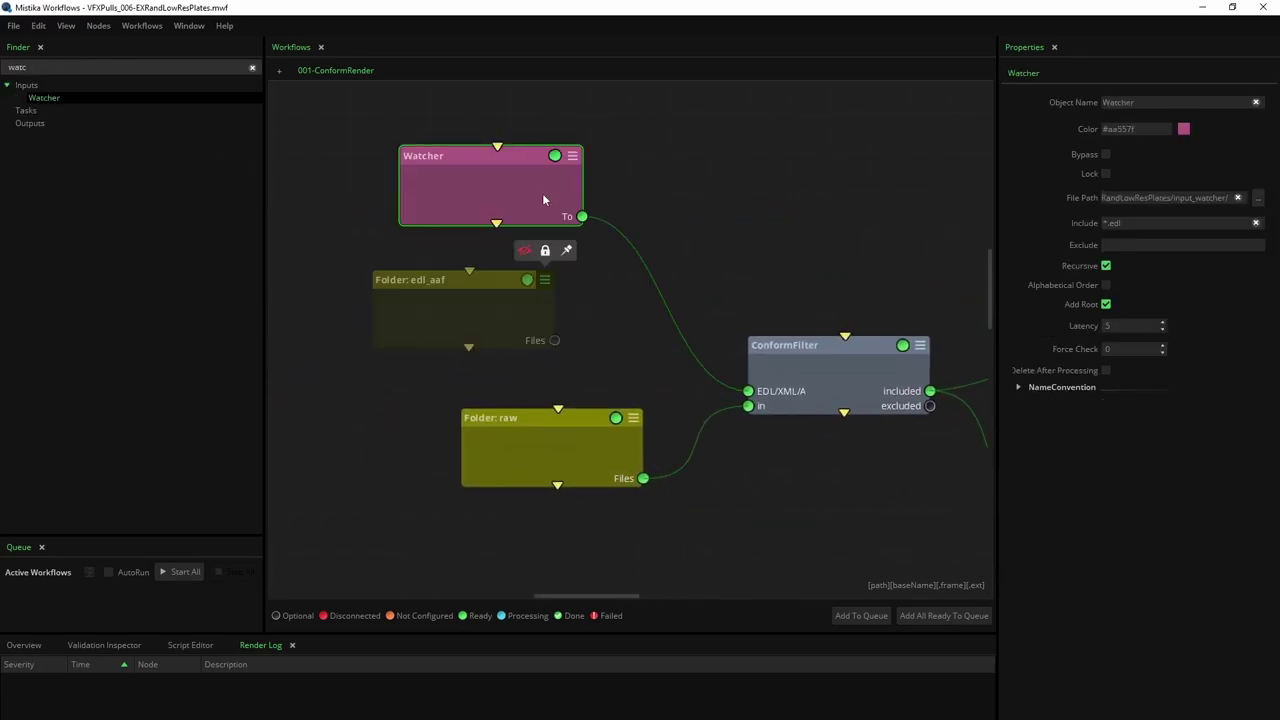
key("Delete")
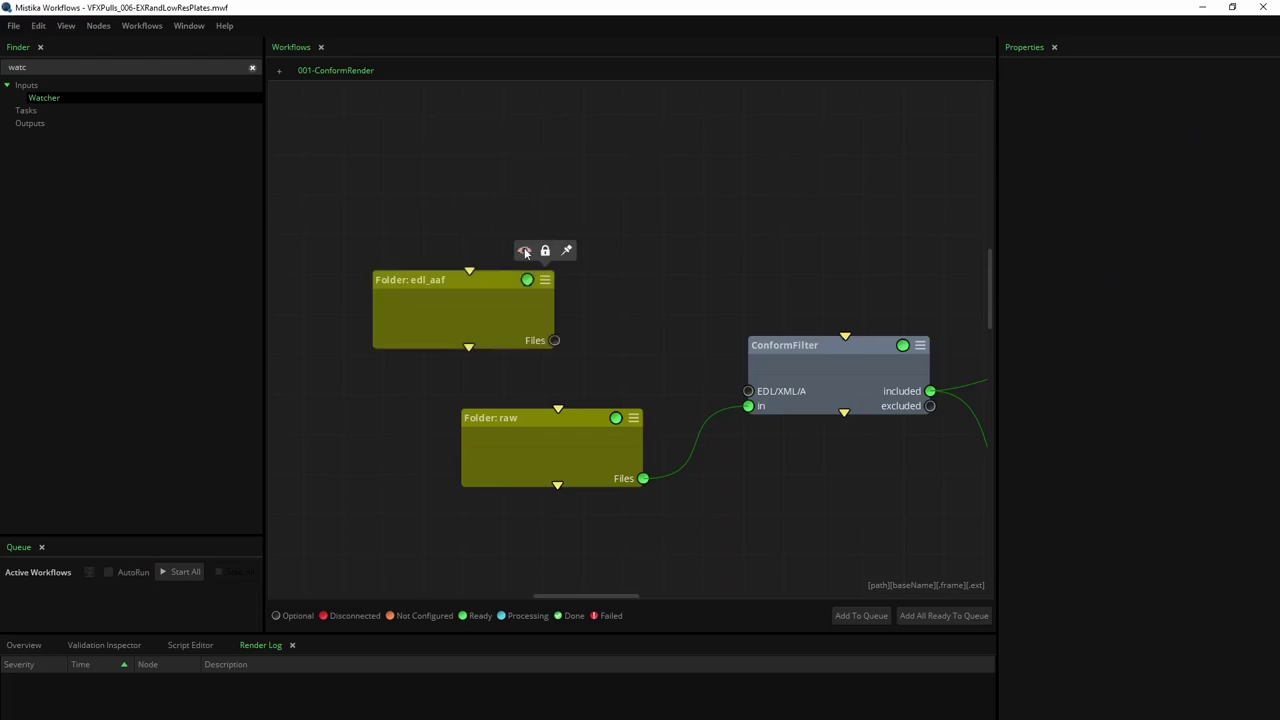
left_click_drag(552, 342, 748, 391)
left_click_drag(485, 311, 517, 258)
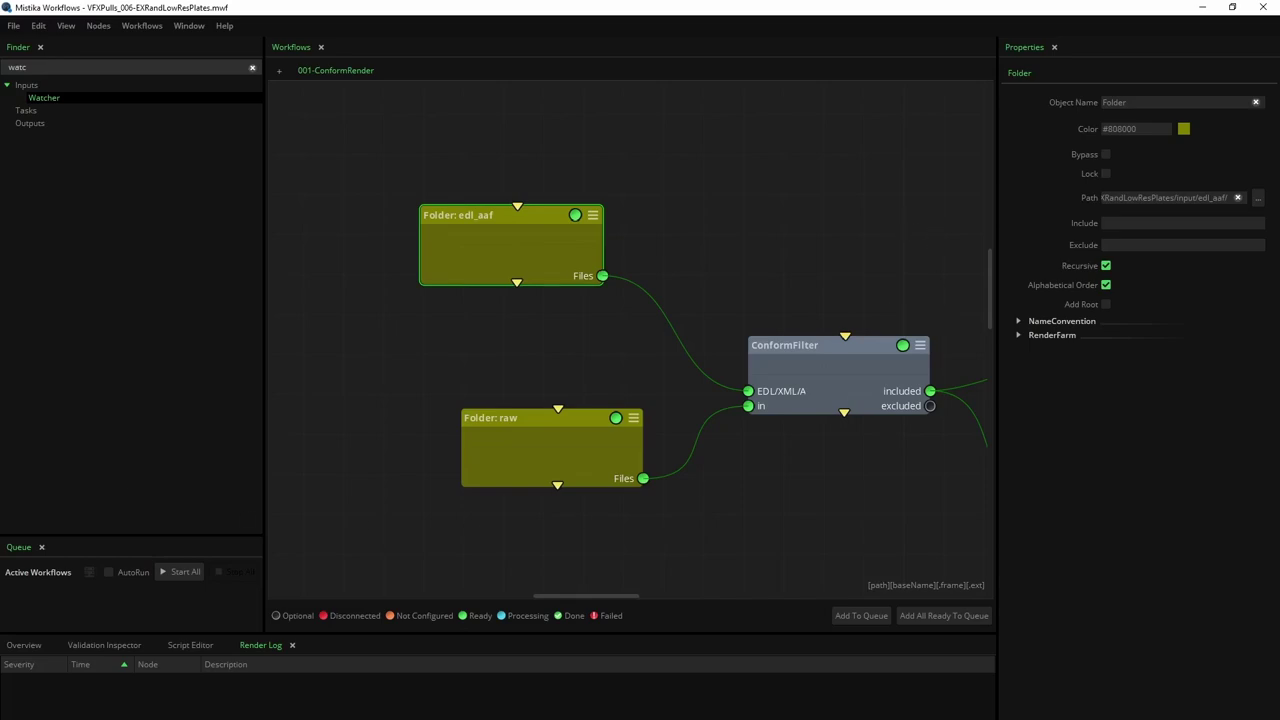
Add a Watcher node and connect its To output to ConformFilter's EDL/XML/A input
left_click_drag(43, 98, 391, 153)
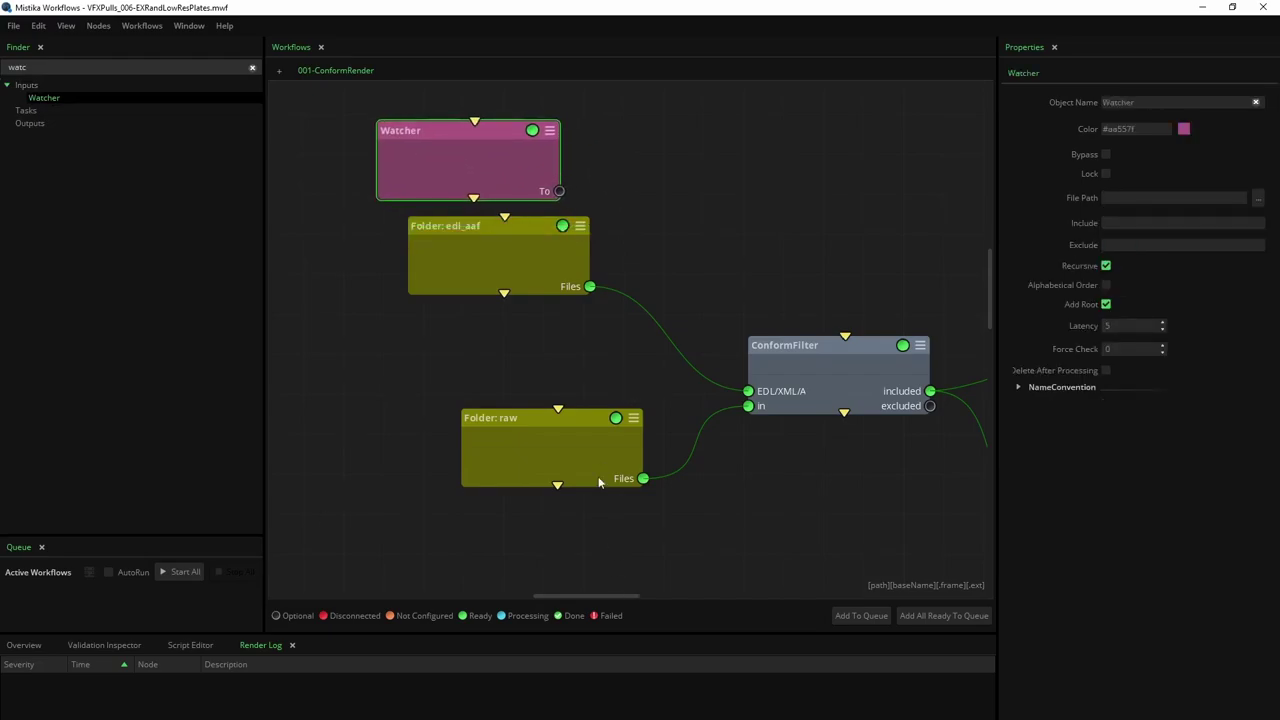
left_click(746, 398)
mouse_move(746, 398)
left_mouse_down()
mouse_move(566, 220)
mouse_move(694, 323)
mouse_move(749, 397)
left_mouse_up()
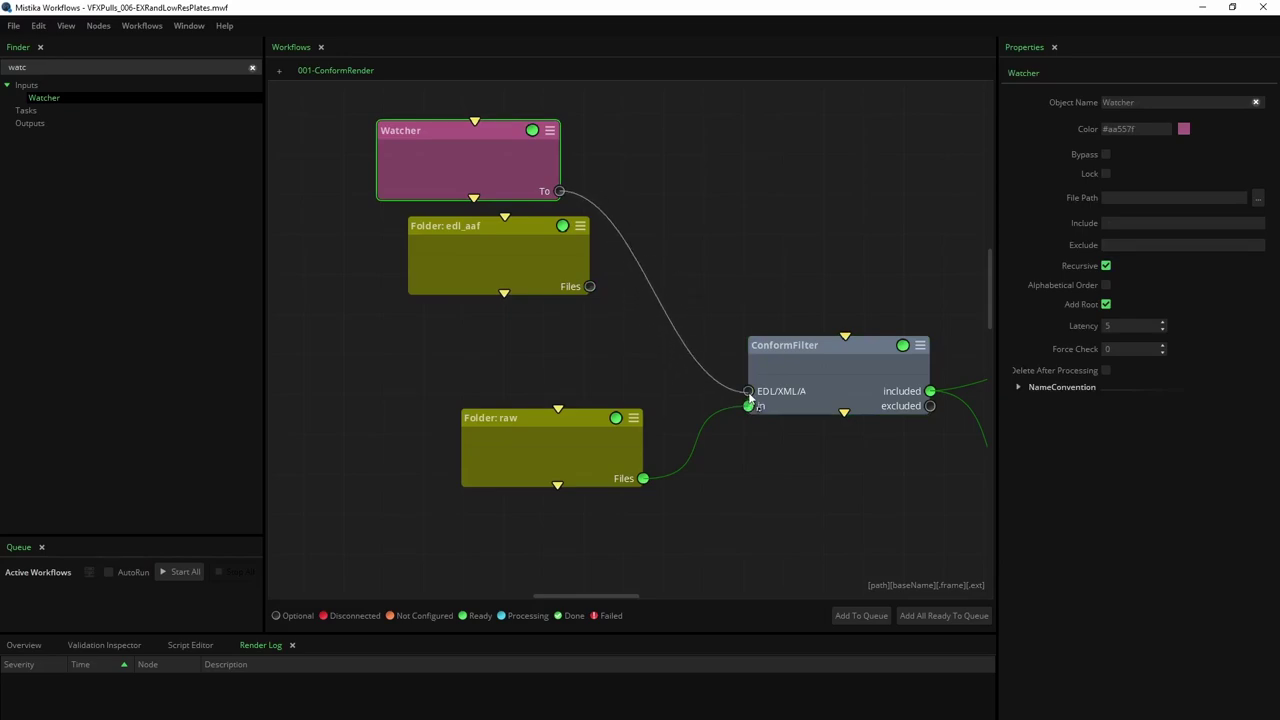
Disable the Folder: edl_aaf node and place the Watcher above the folder nodes
left_click_drag(530, 254, 533, 290)
left_click(523, 252)
left_click_drag(480, 163, 502, 197)
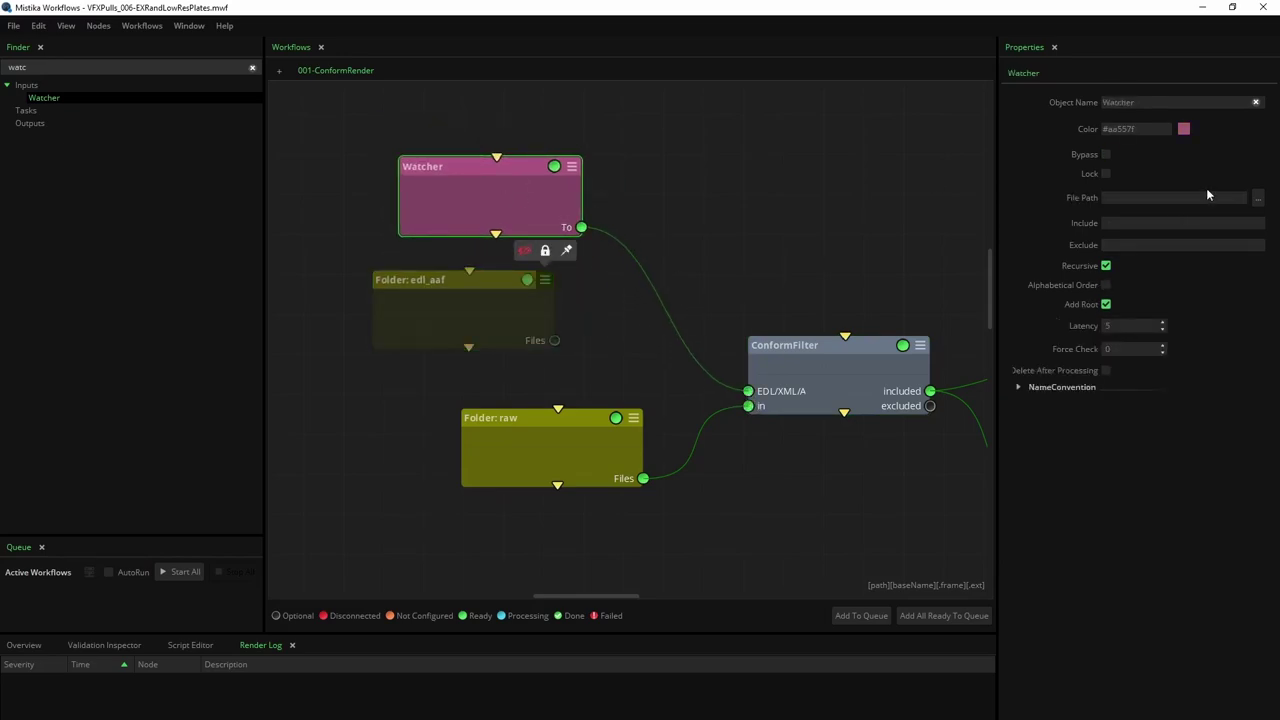
Point the Watcher at the VFXPulls input_watcher folder and include only *.edl files
left_click(513, 308)
key("alt+Tab")
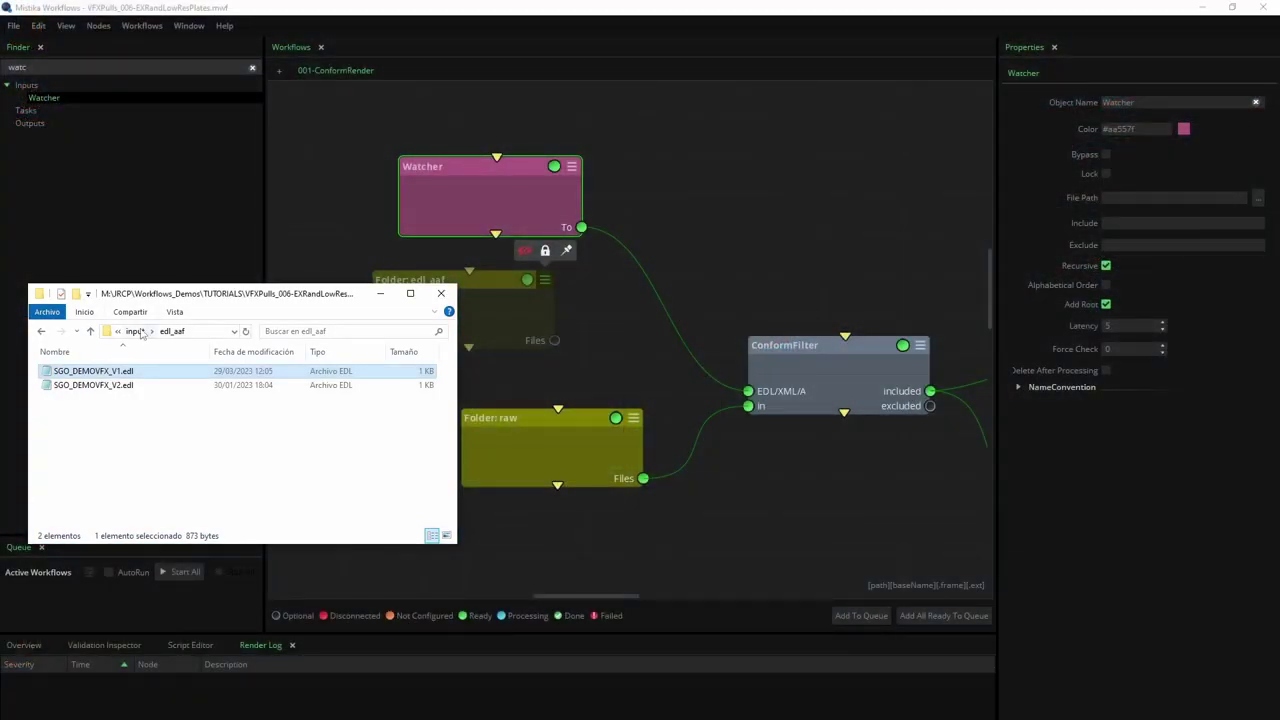
left_click(134, 331)
left_click(145, 331)
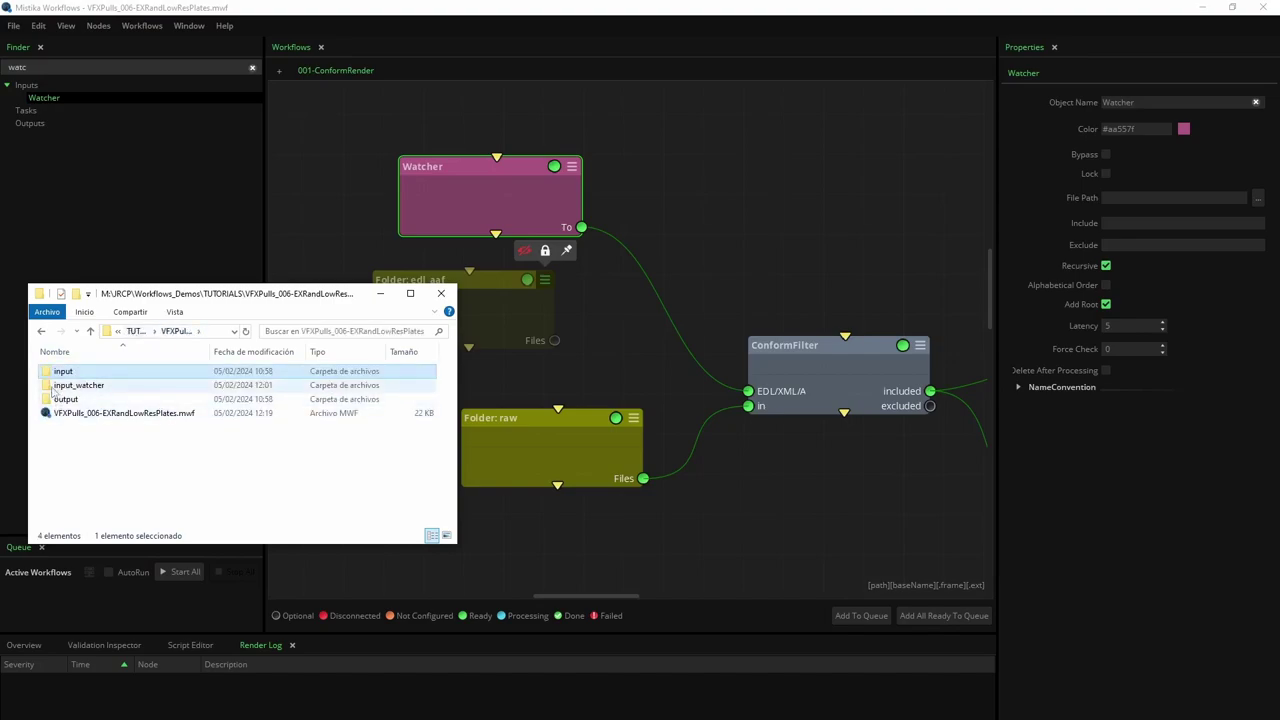
left_click_drag(79, 385, 488, 198)
left_click(1112, 360)
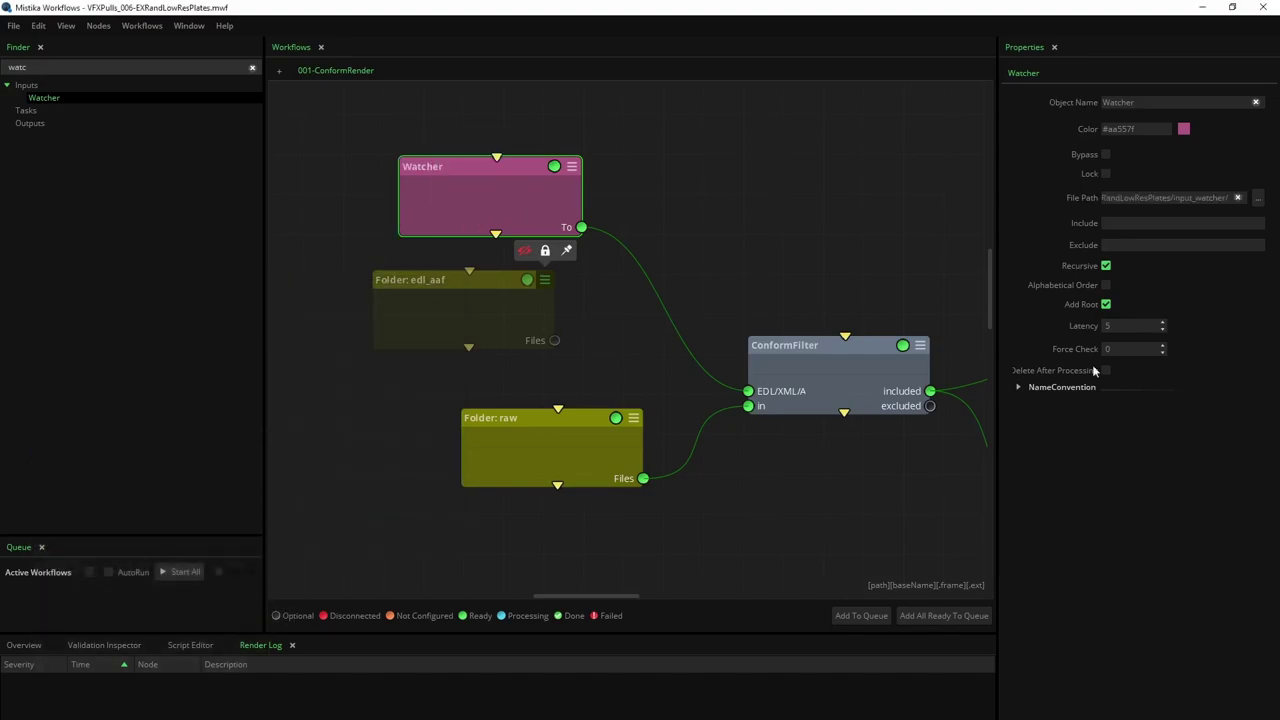
type("*.edl")
Keep ConformFilter at 25 fps matching by Tape Name, and select the 15 Handles value
left_click_drag(509, 212, 510, 201)
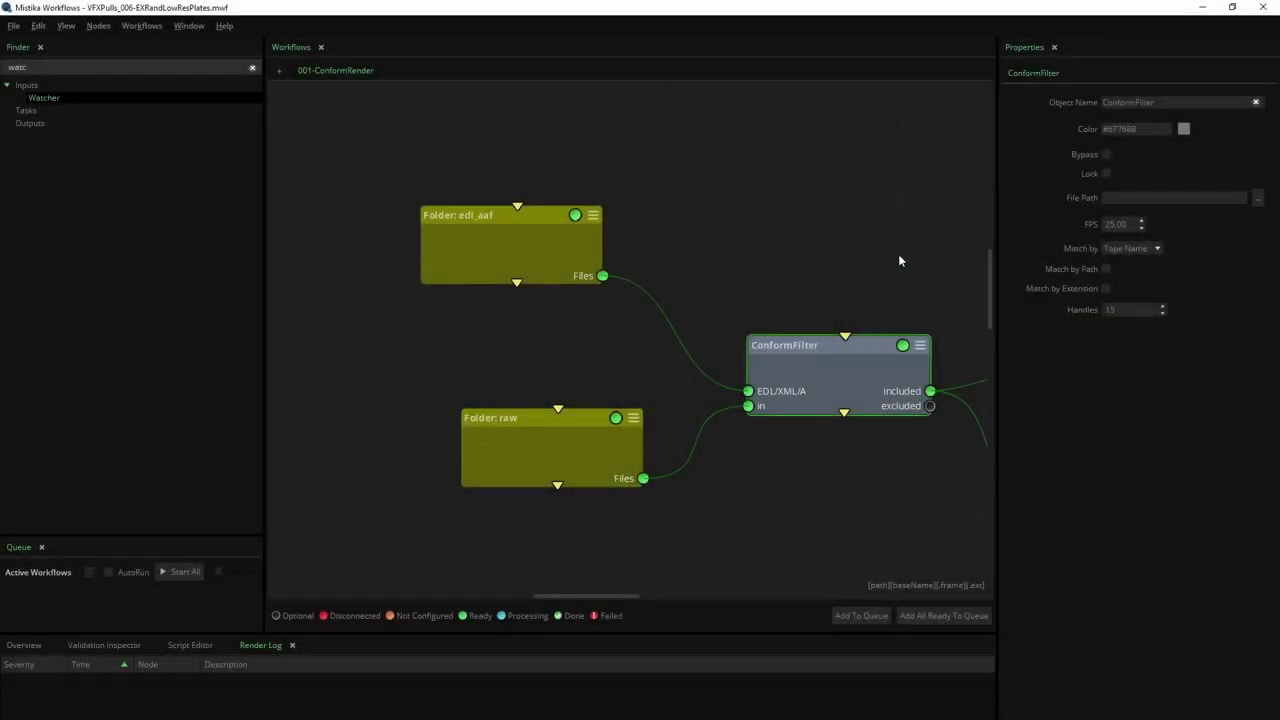
left_click_drag(898, 254, 748, 251)
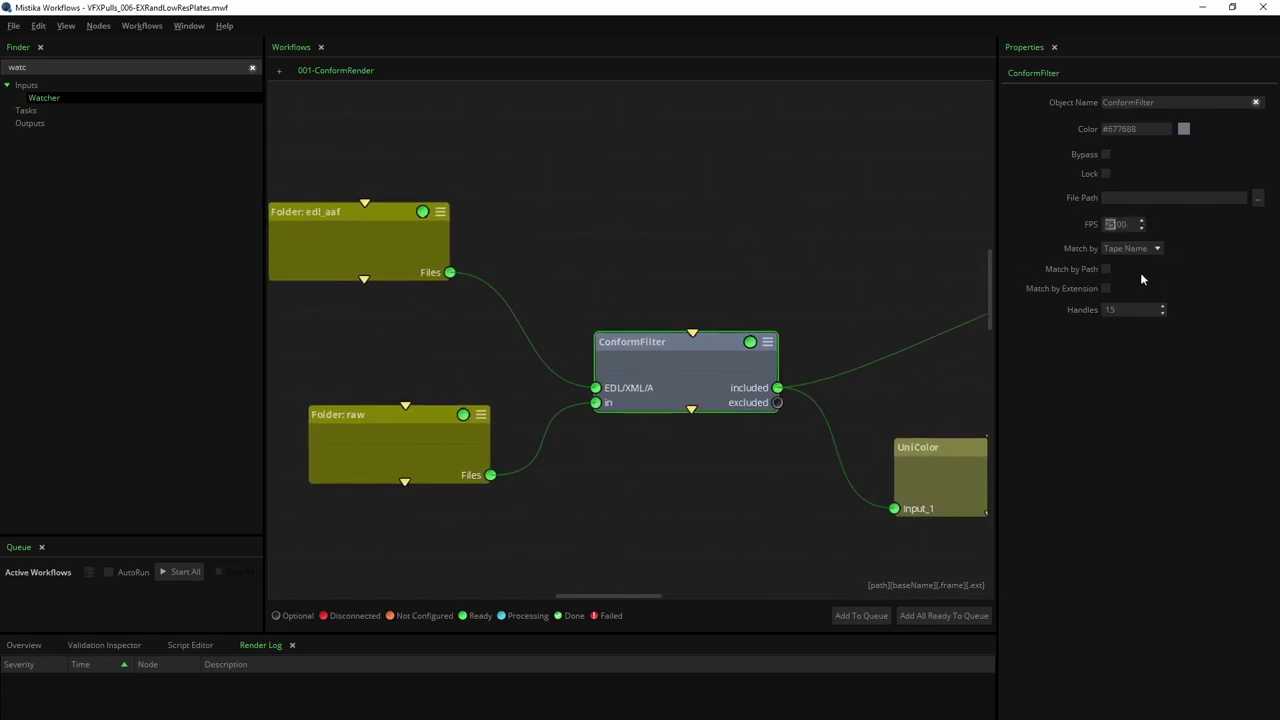
left_click(1154, 250)
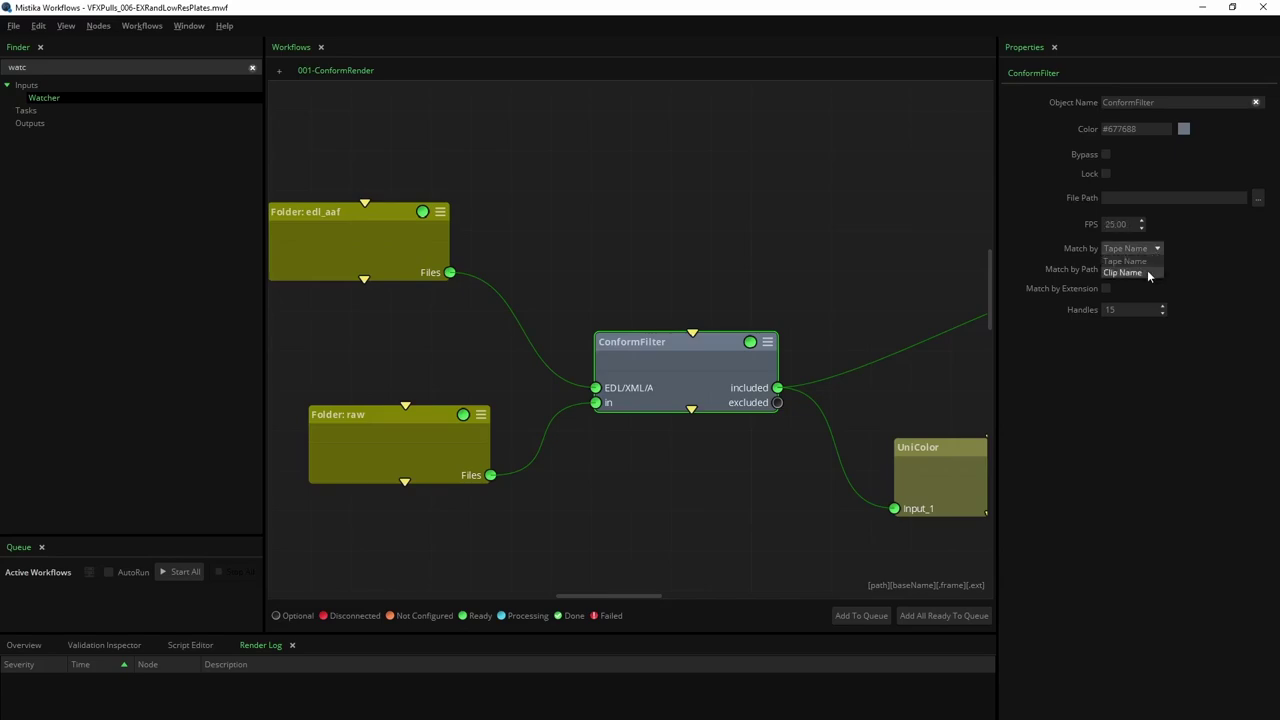
left_click(1147, 264)
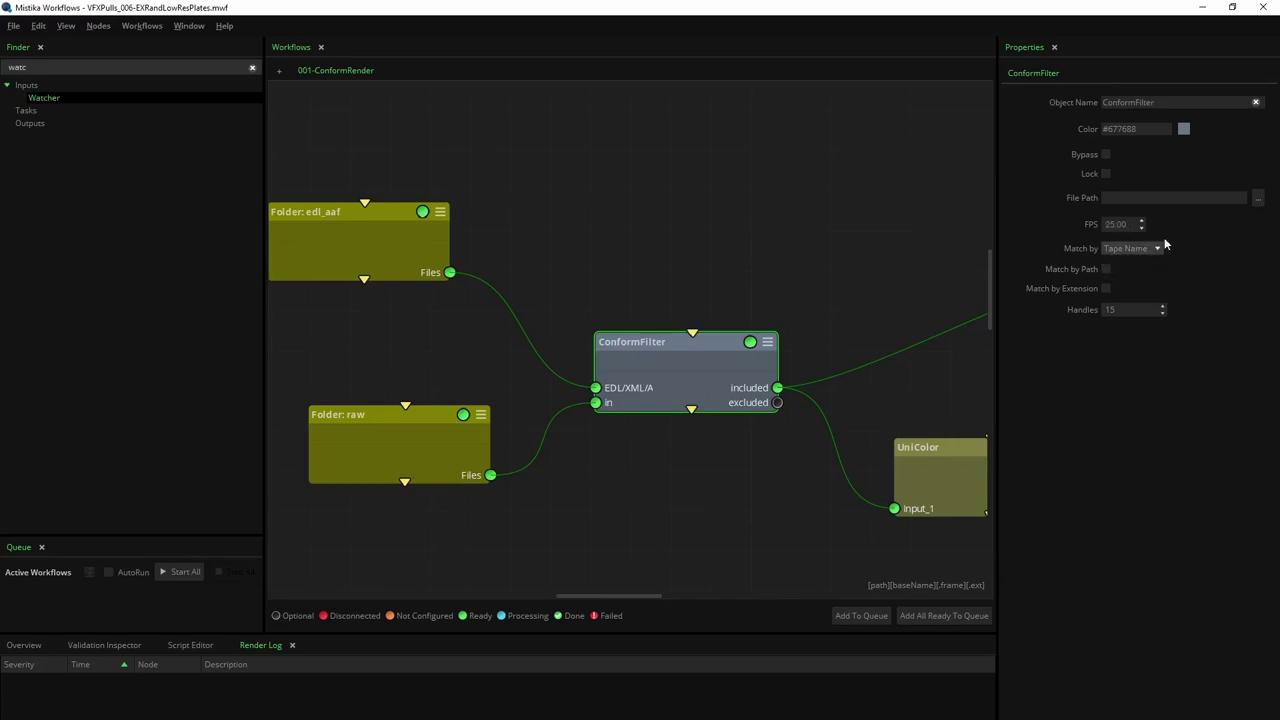
double_click(1112, 310)
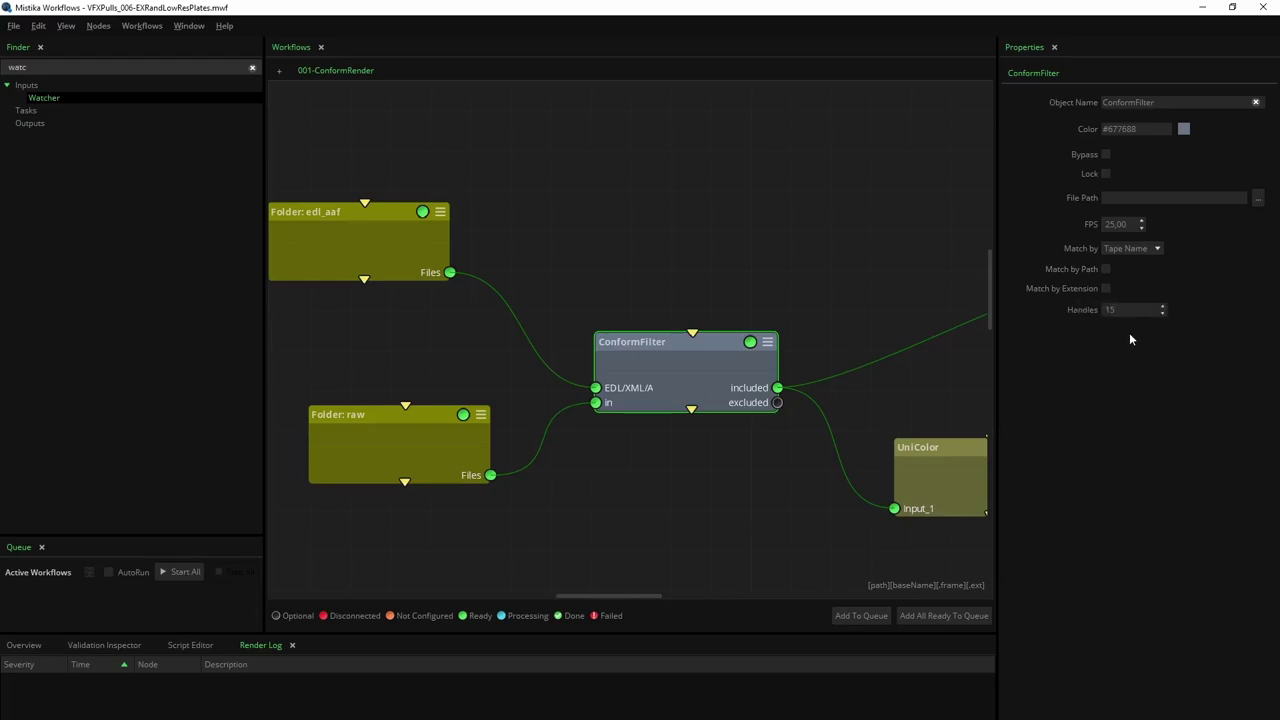
key("alt+Tab")
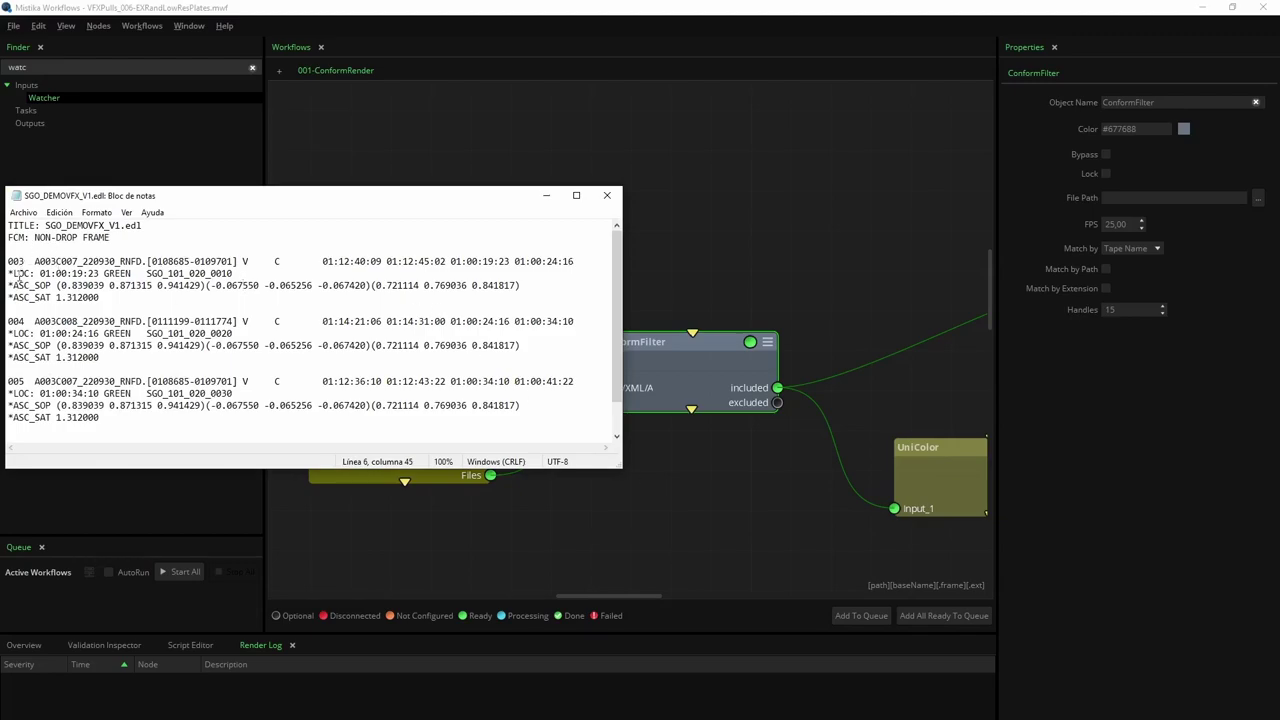
left_click_drag(9, 275, 231, 280)
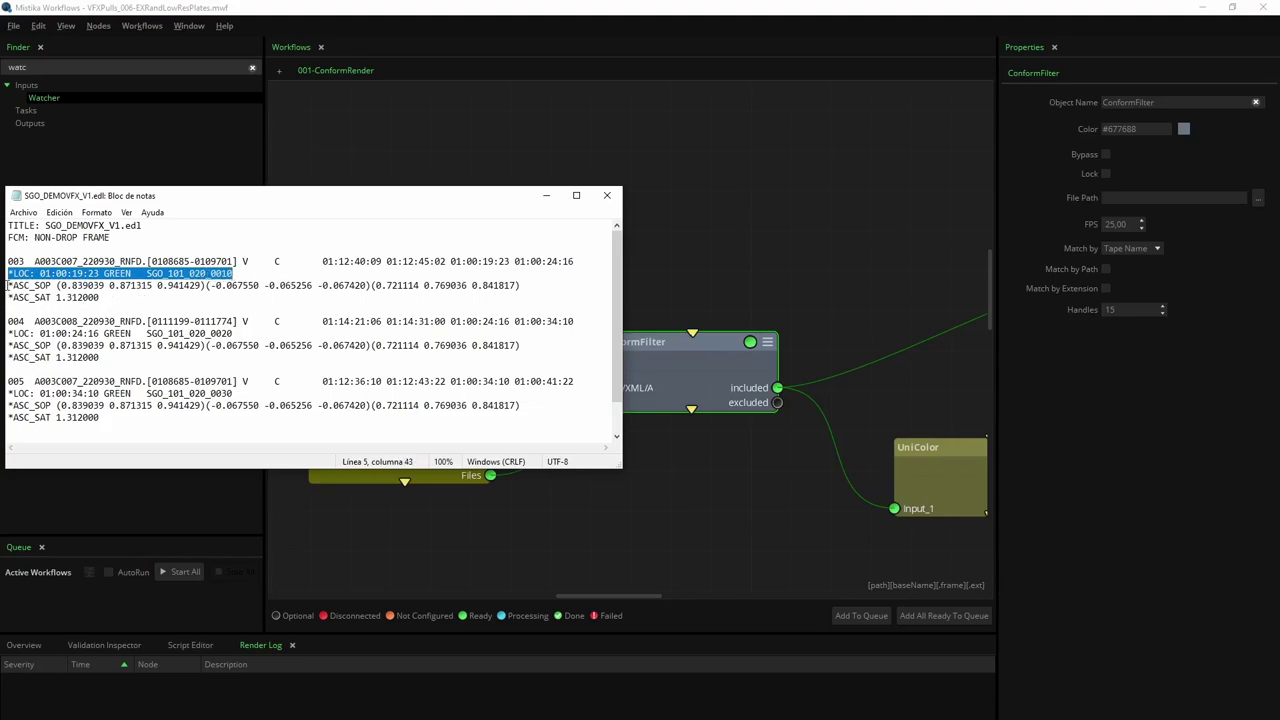
left_click_drag(8, 285, 96, 297)
Return to the workflow graph and pan over to the TagColorSpace node
left_click(920, 213)
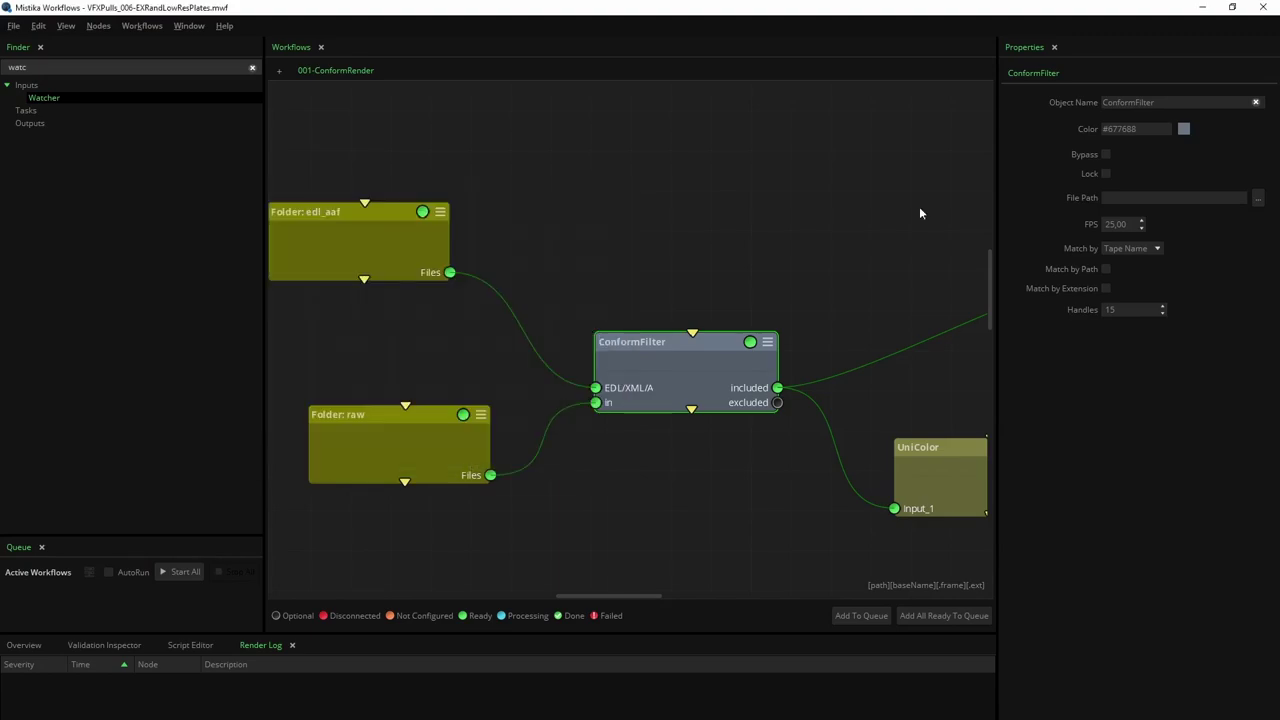
left_click_drag(919, 208, 331, 197)
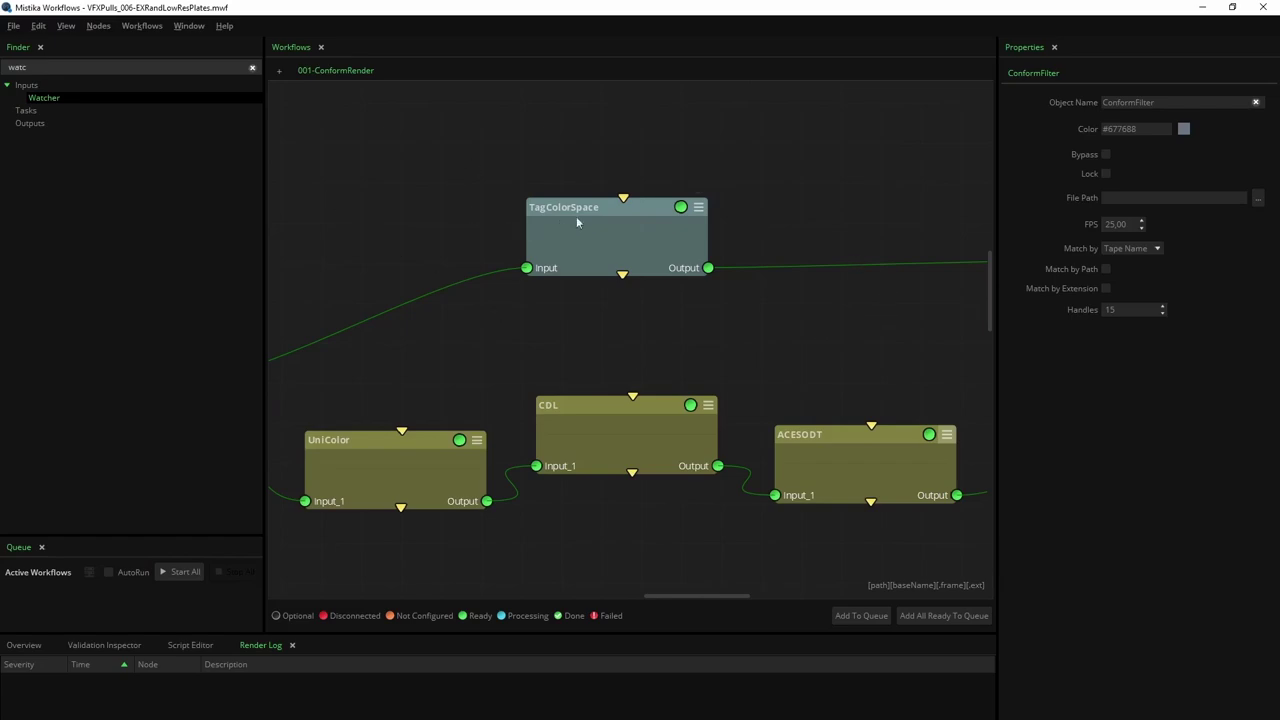
Select TagColorSpace and keep Gamma ARRI Log-C3 with Gamut ARRI ALEXA Wide Gamut 3
left_click(672, 229)
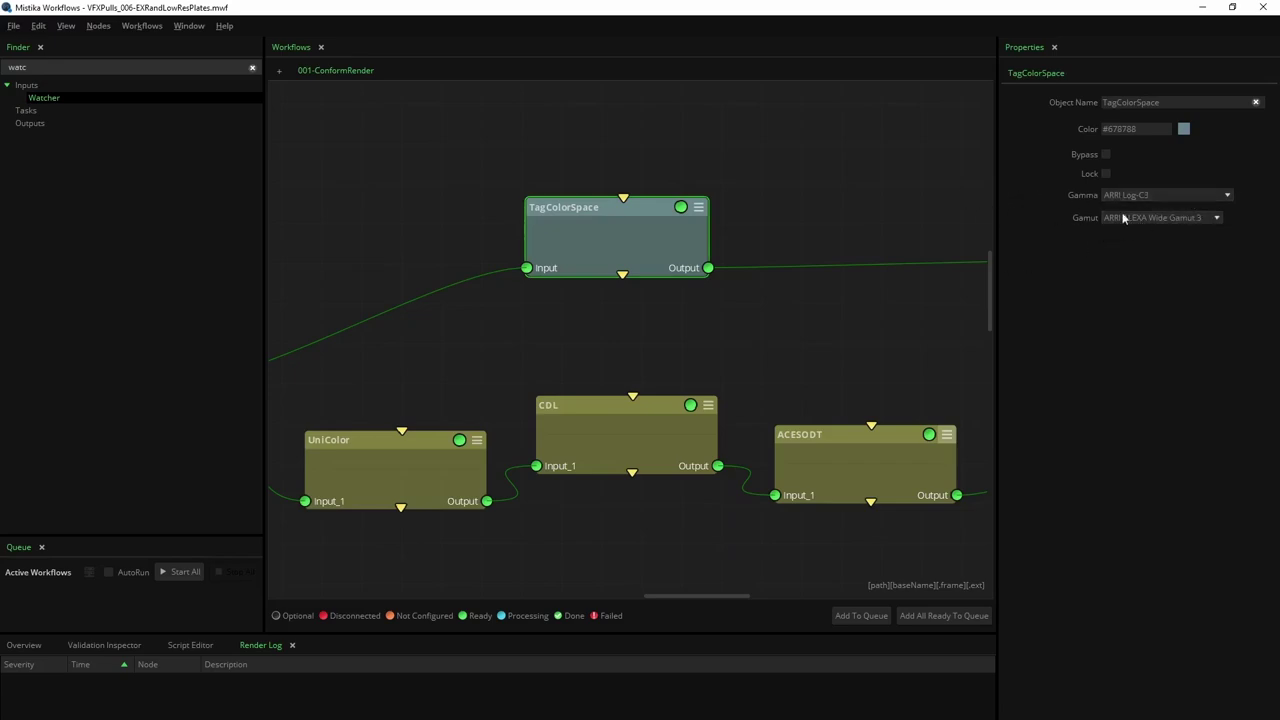
left_click(1183, 197)
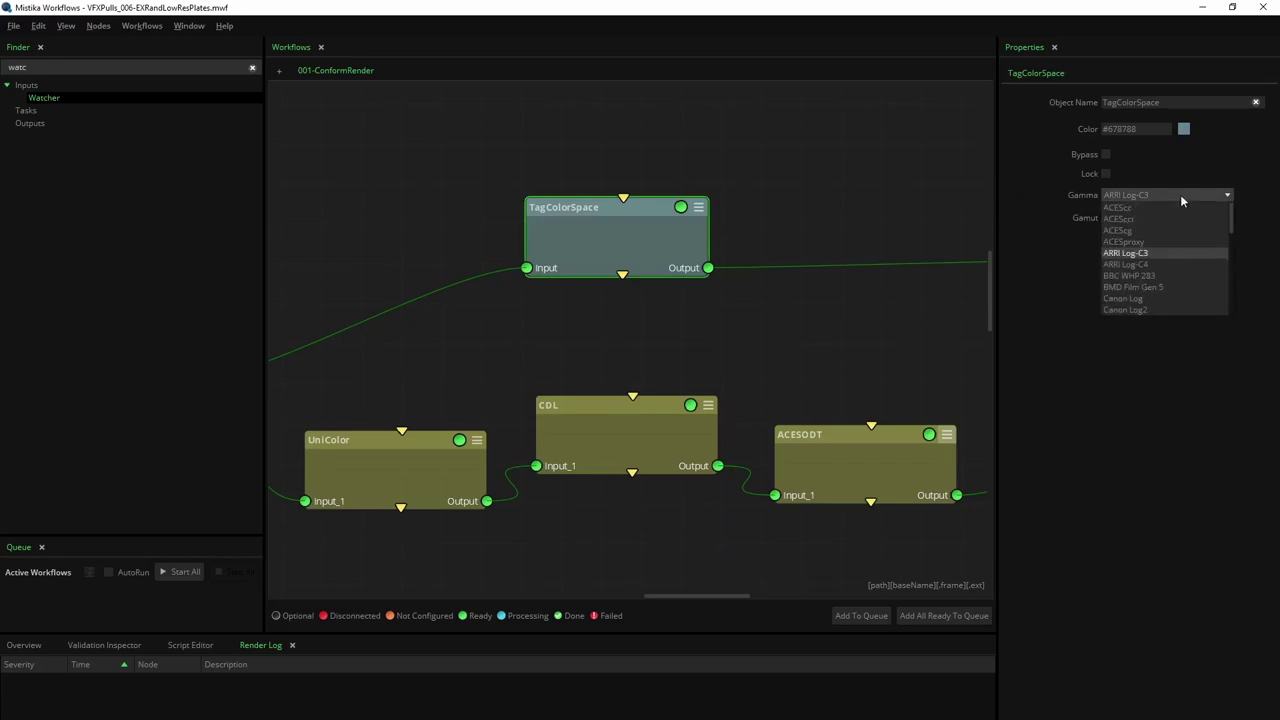
left_click(1174, 254)
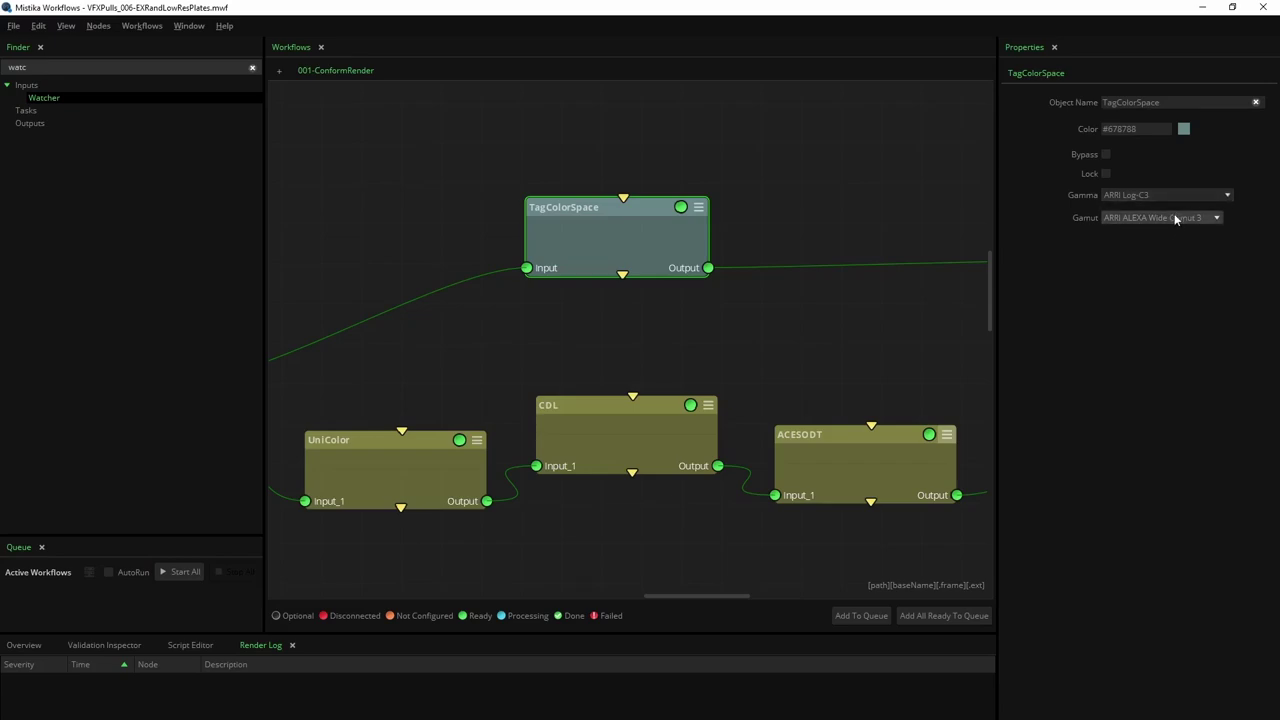
left_click(1175, 217)
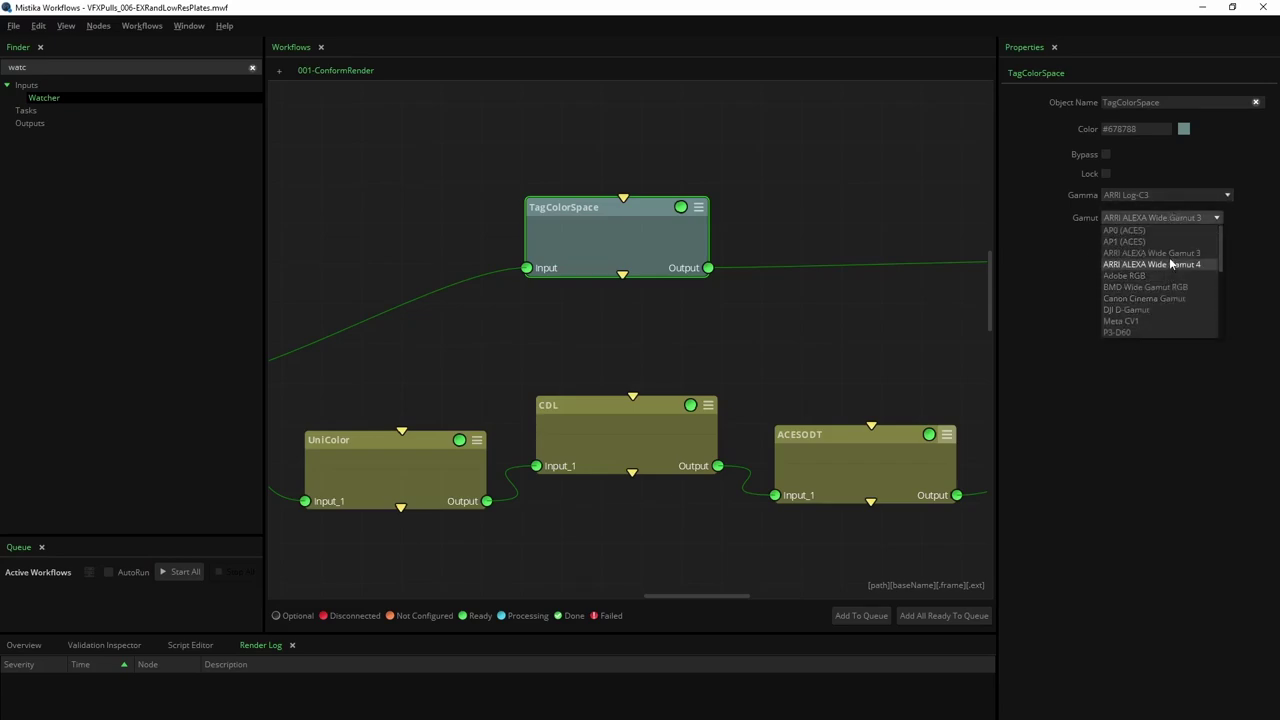
left_click(1172, 254)
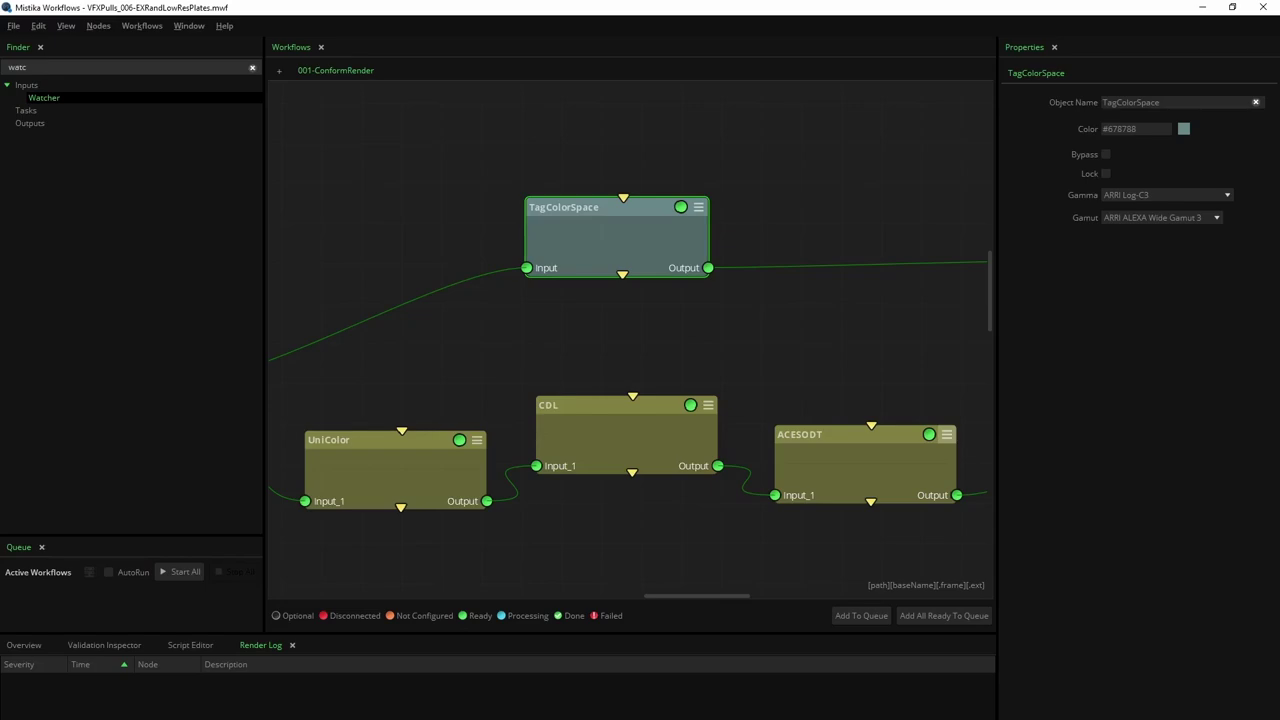
Check UniColor keeps AP1 (ACES) gamut and ACEScct gamma, and CDL source stays Auto
left_click(353, 473)
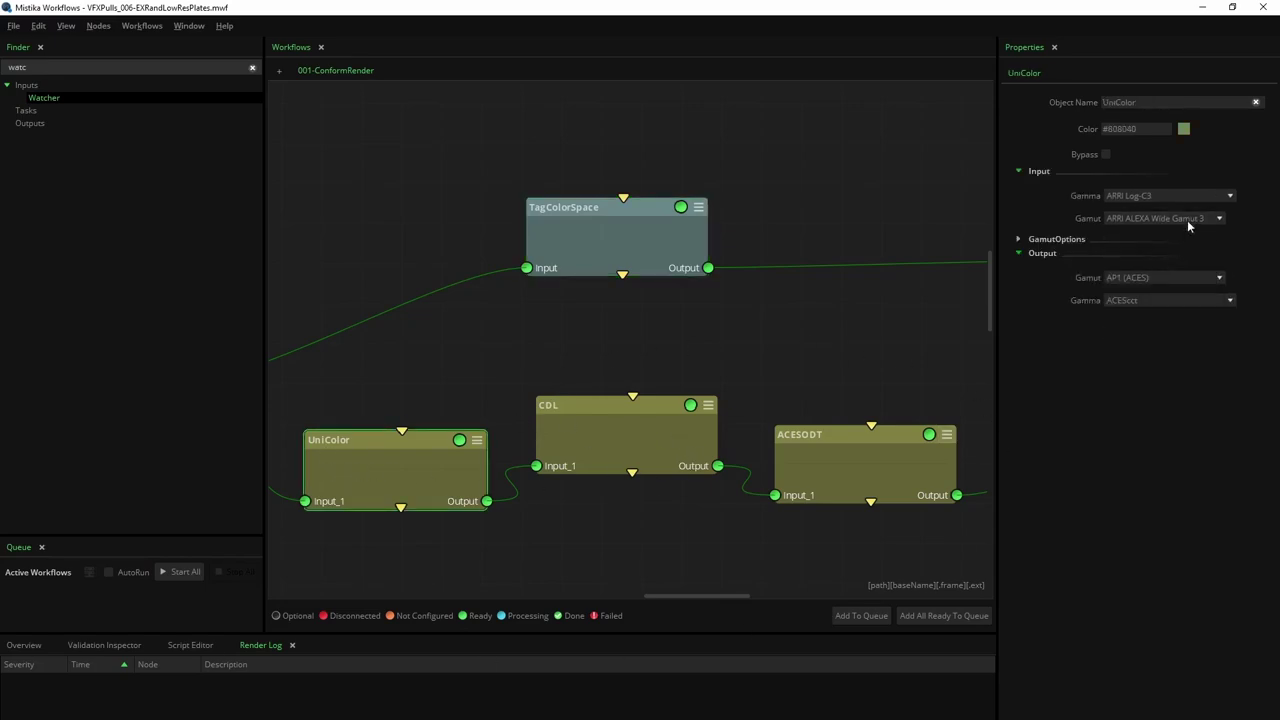
left_click(1153, 275)
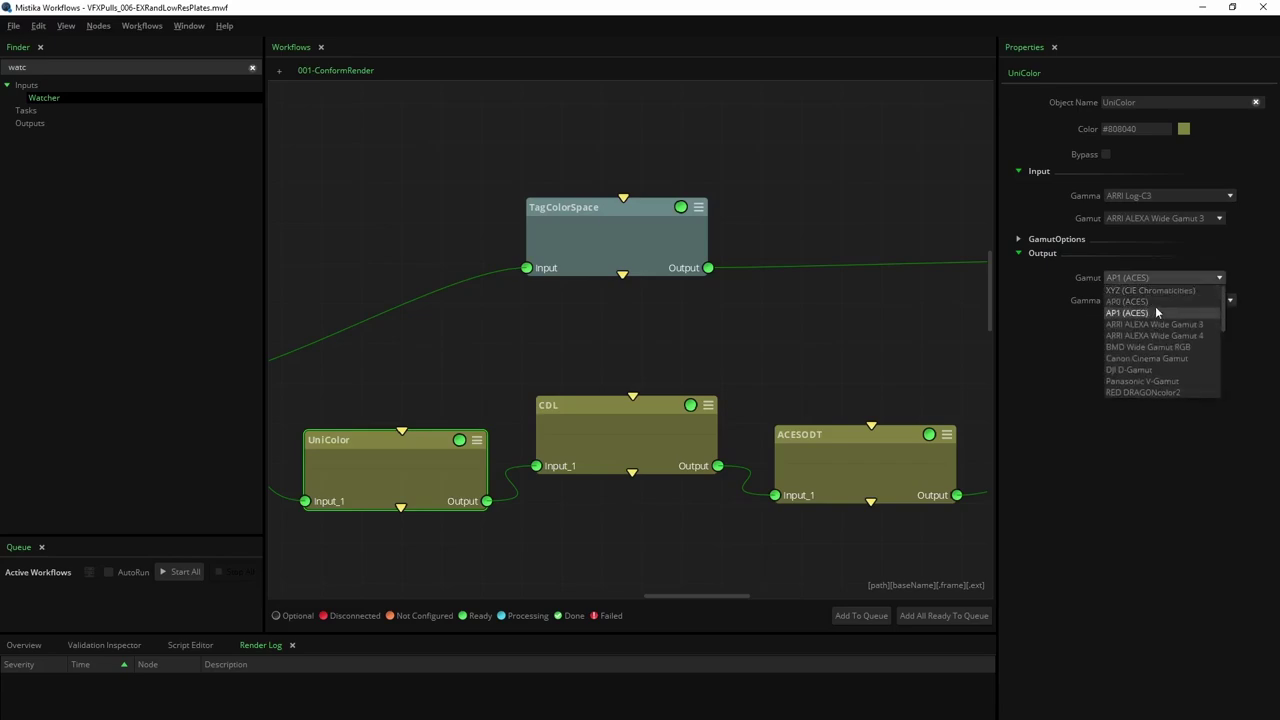
left_click(1152, 313)
left_click(1166, 300)
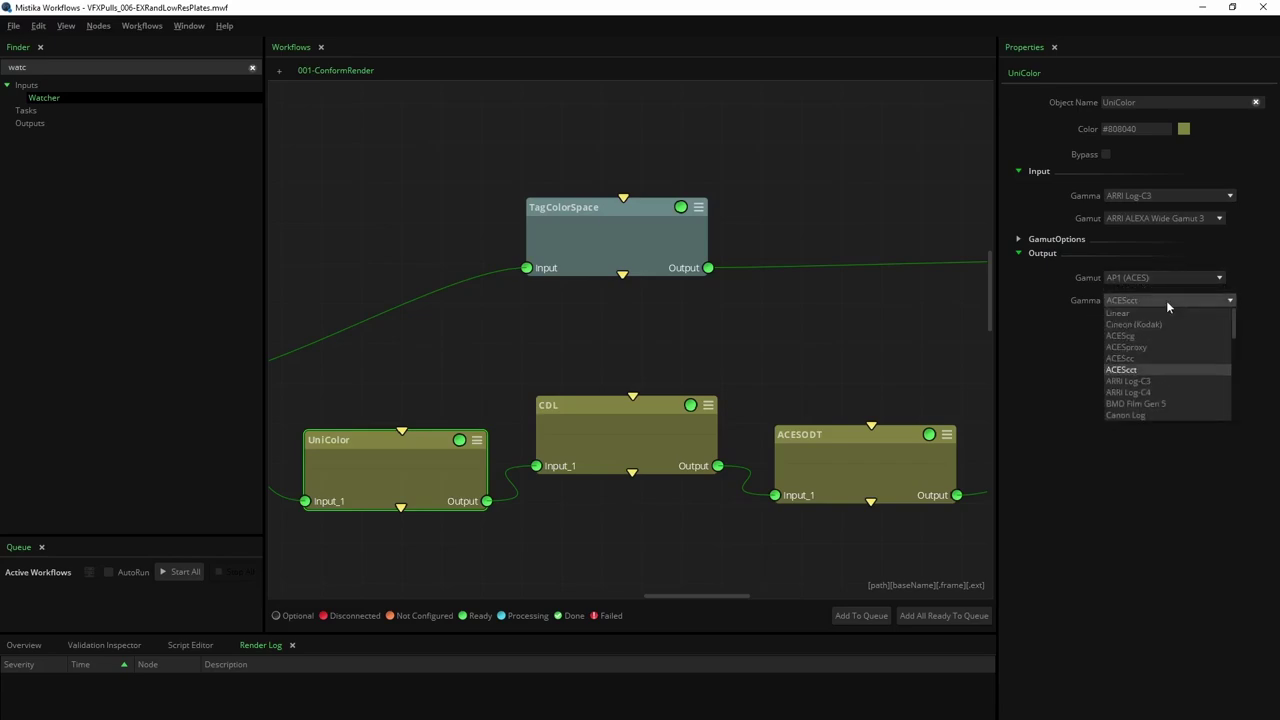
left_click(1156, 369)
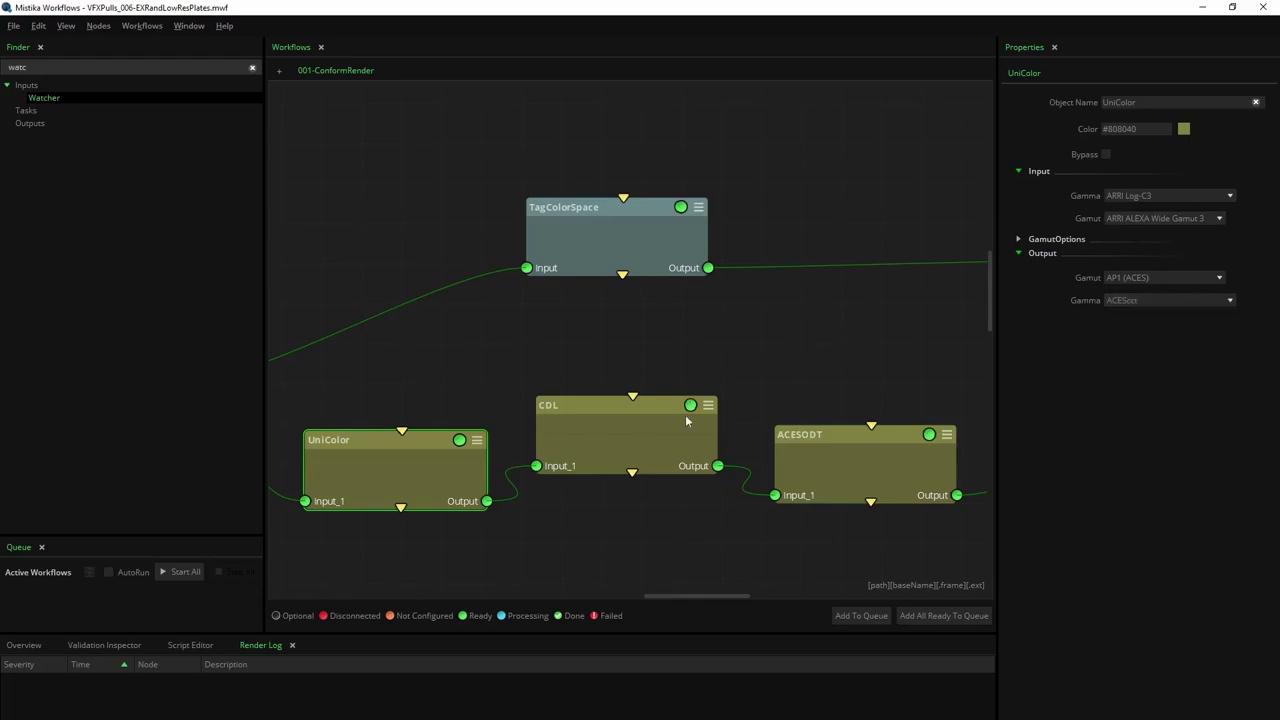
left_click(621, 448)
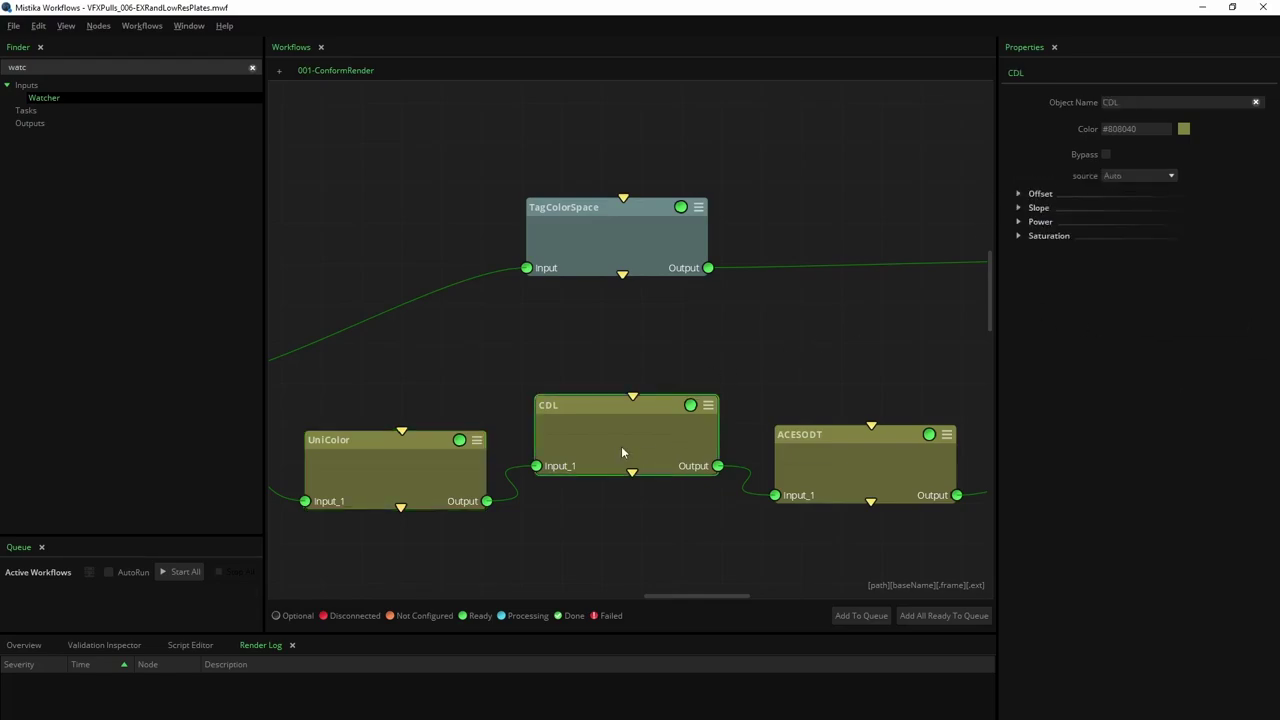
left_click(1135, 176)
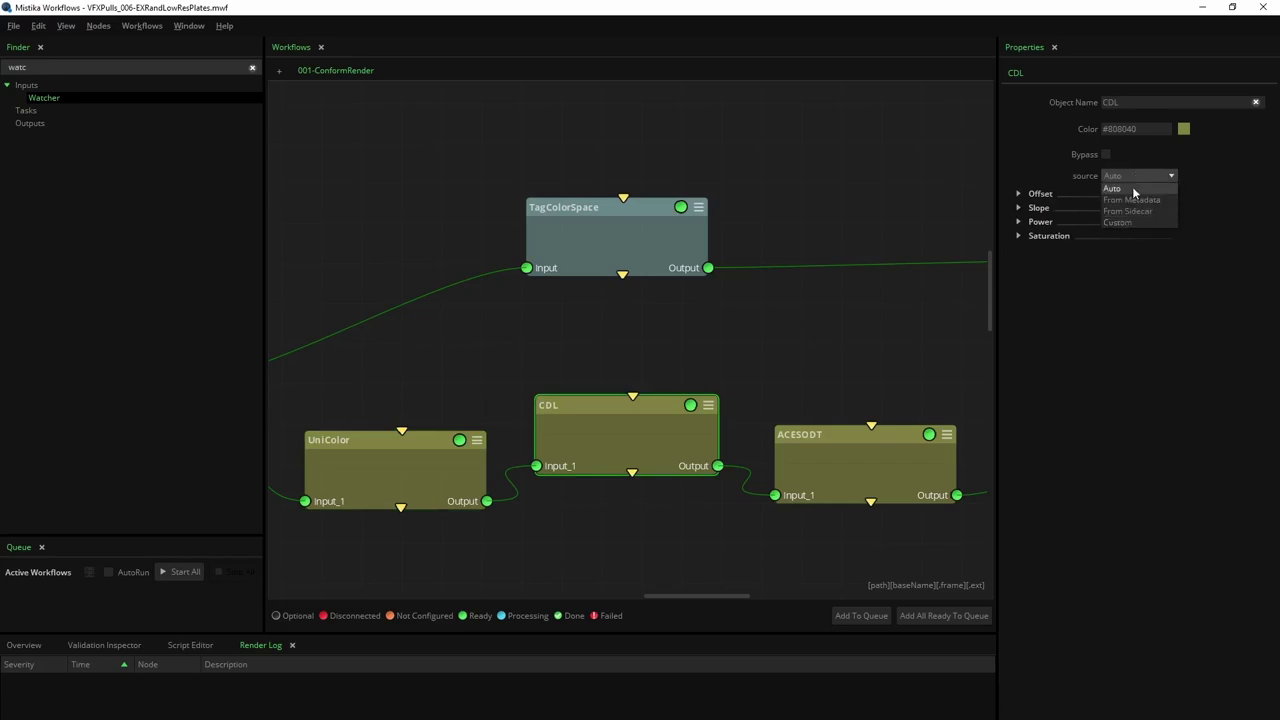
left_click(1171, 191)
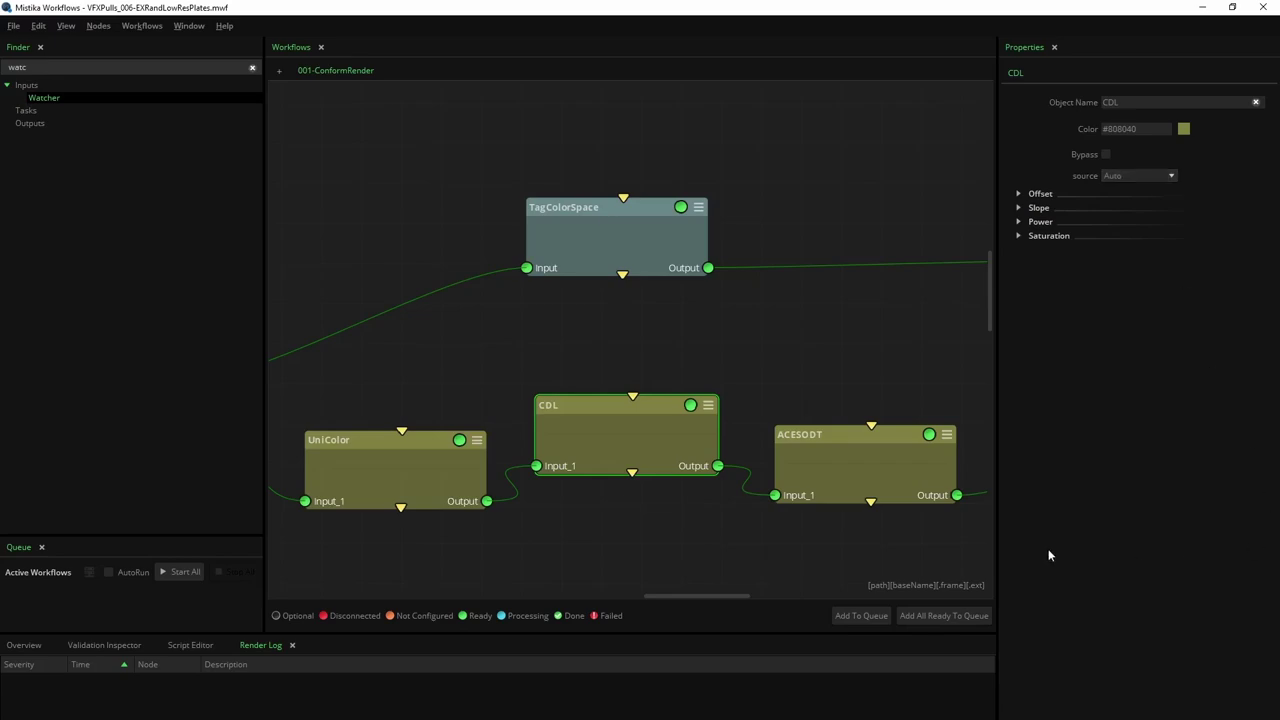
Keep ACESODT input at ACEScct and AP1 (ACES), and set its Color Space to Rec709
left_click(854, 461)
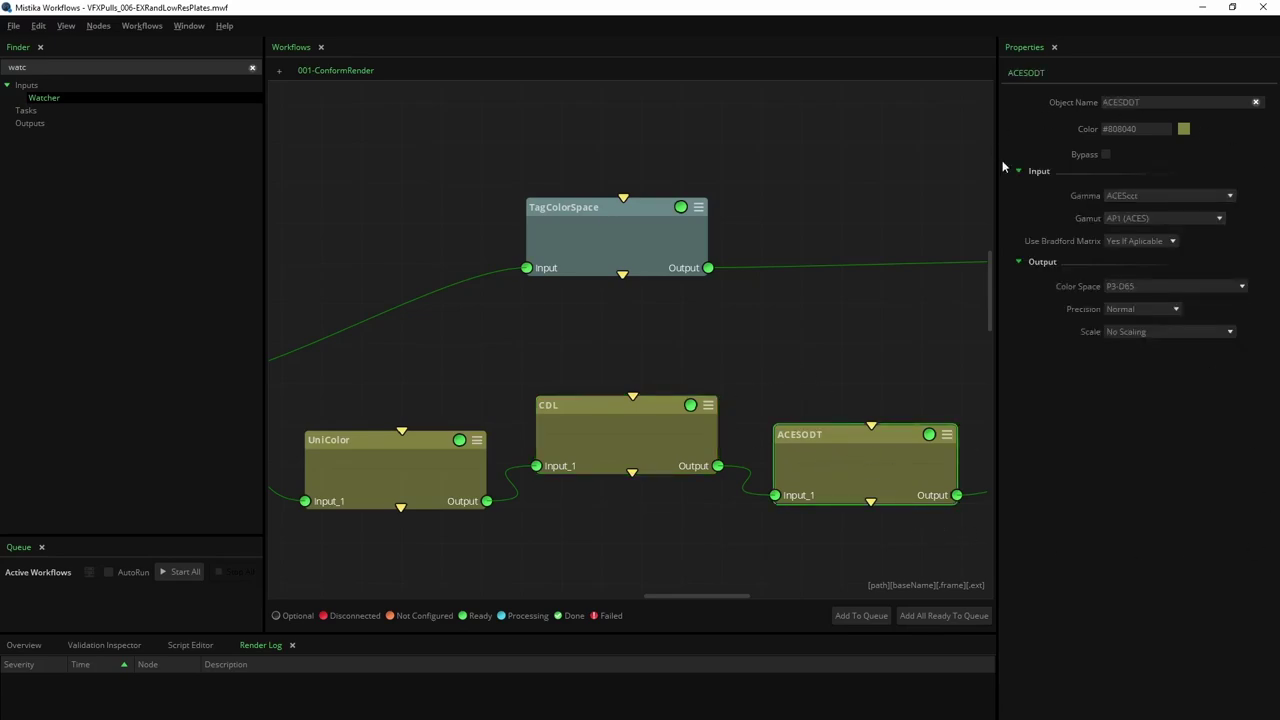
left_click(1160, 196)
left_click(1168, 244)
left_click(1151, 214)
left_click(1144, 284)
left_click(1172, 288)
left_click(1154, 303)
Show the Exr output's full directory path, then bring the EDL in Notepad forward
left_click_drag(894, 329, 352, 331)
left_click(678, 245)
left_click_drag(996, 222, 879, 221)
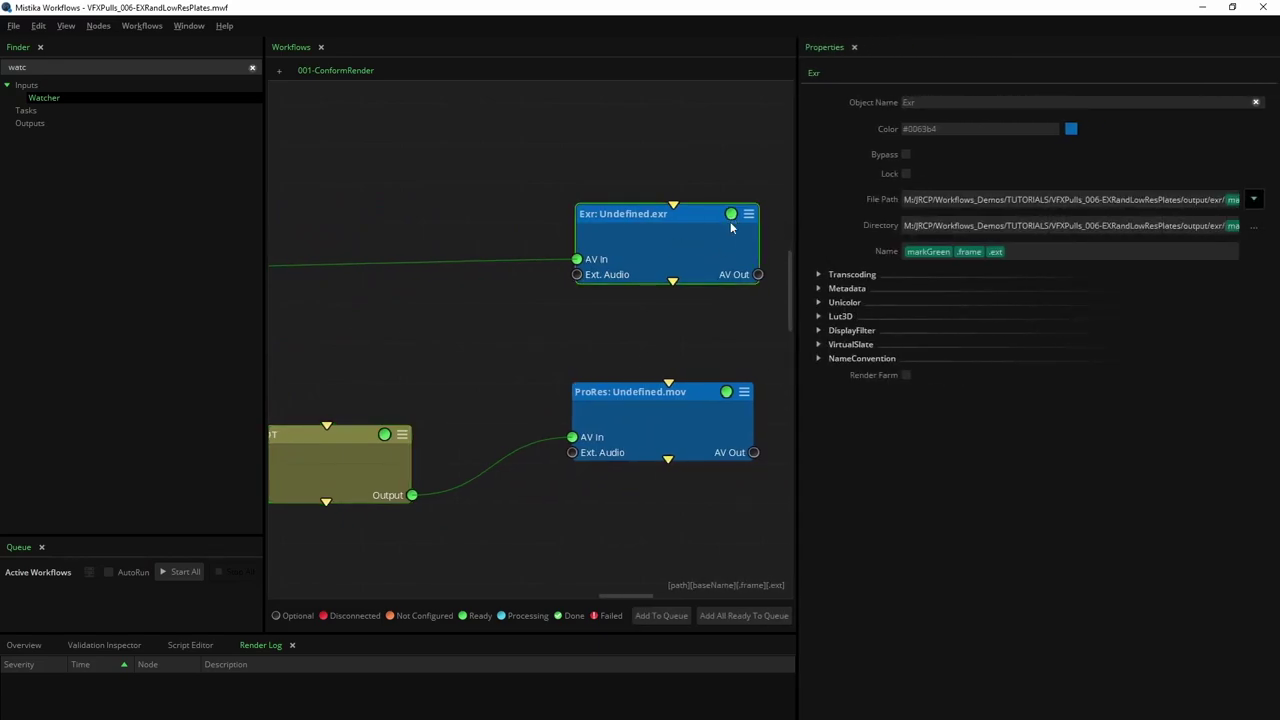
left_click(1217, 227)
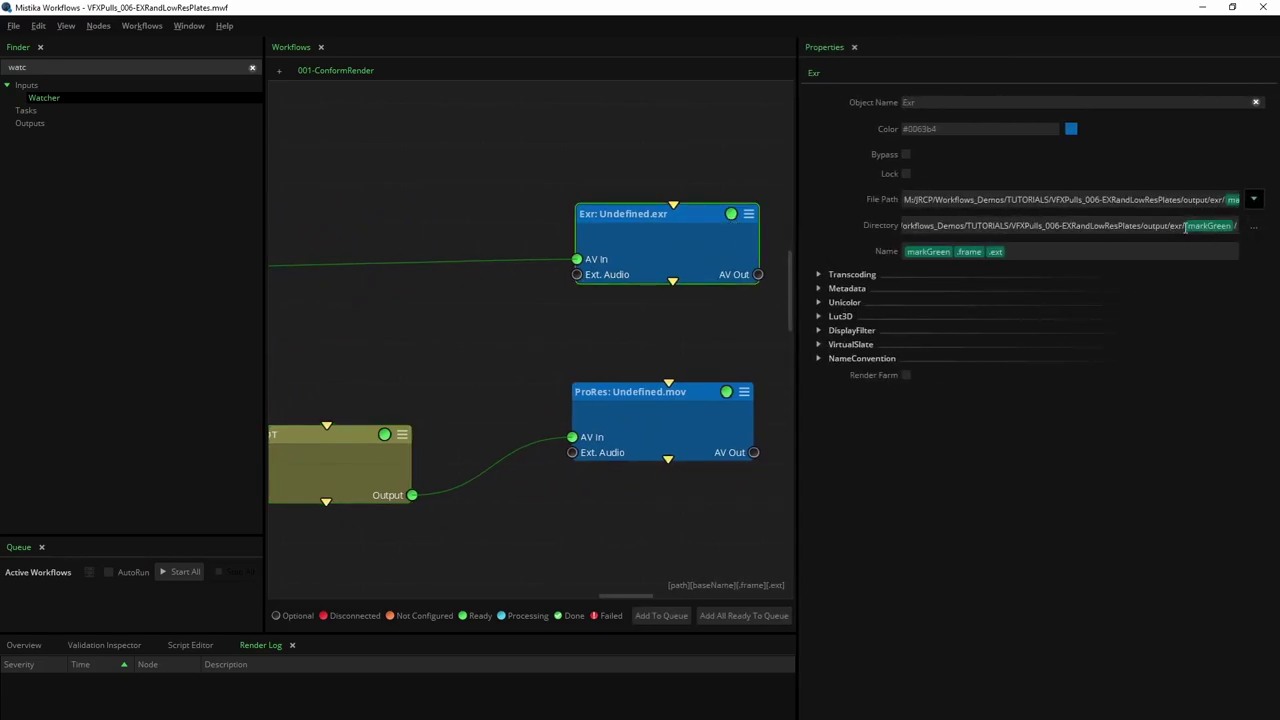
key("alt+Tab")
double_click(110, 273)
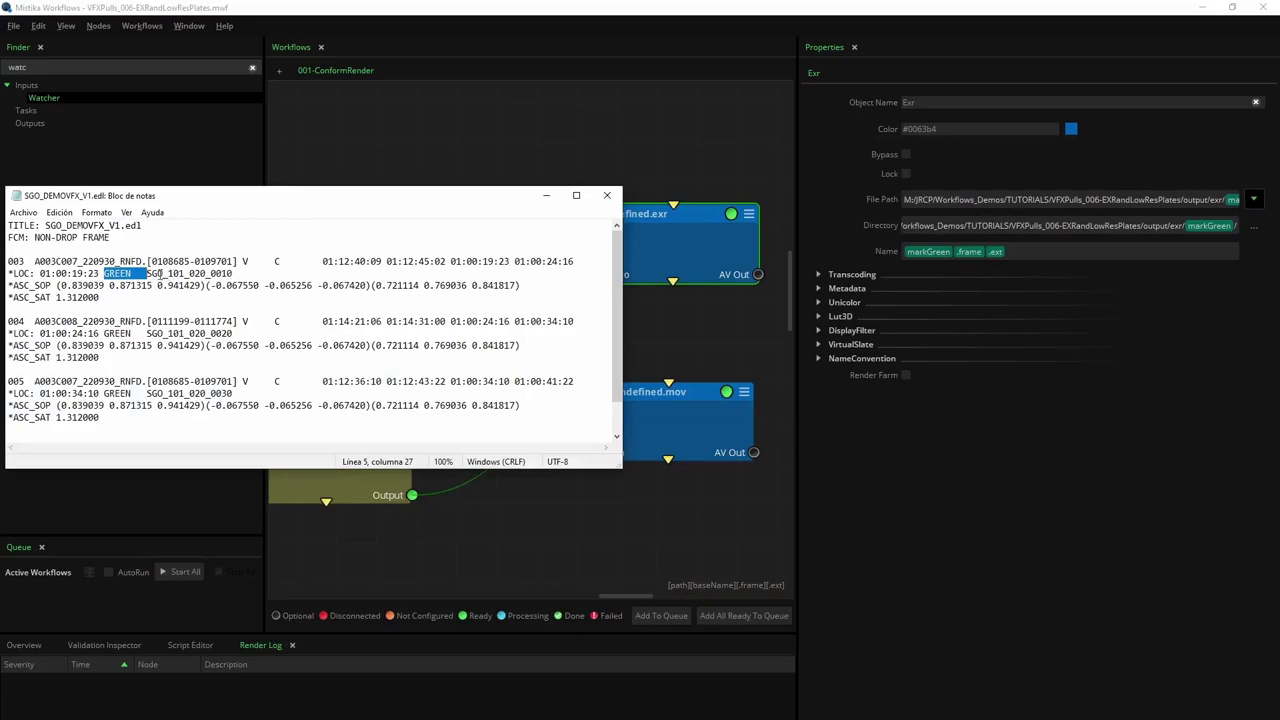
left_click(147, 273)
left_click_drag(147, 273, 234, 278)
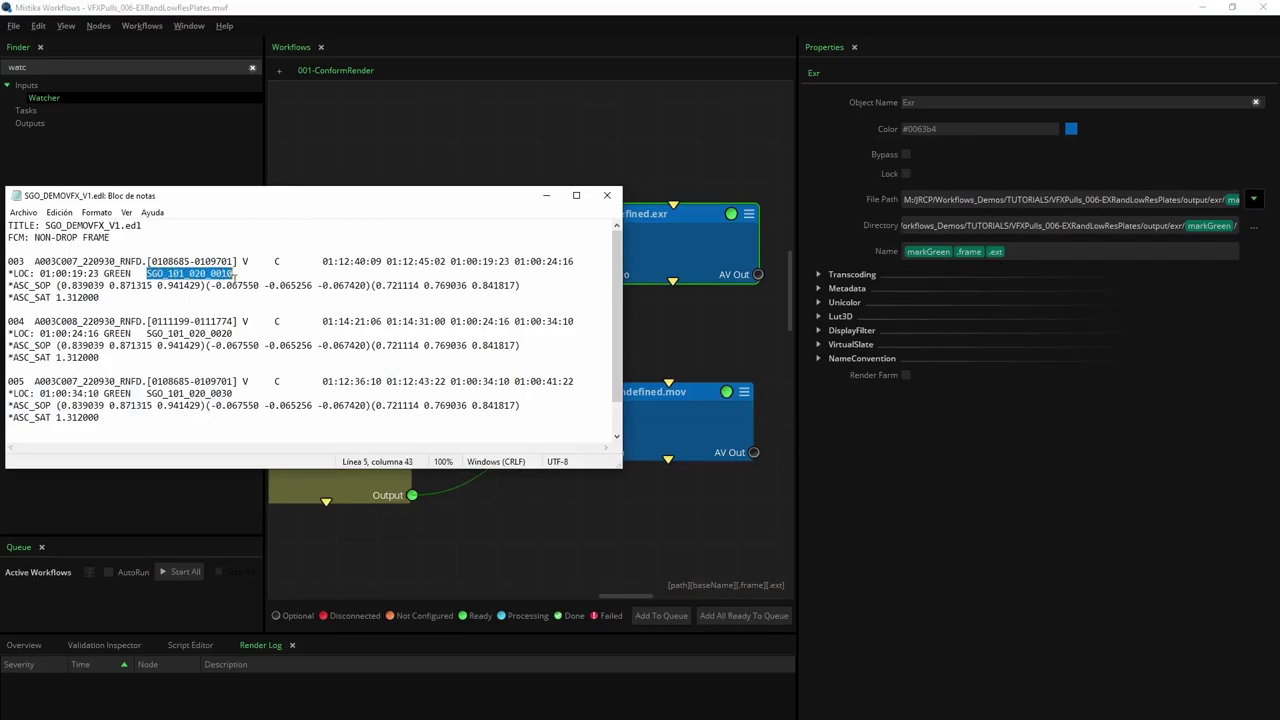
left_click(291, 286)
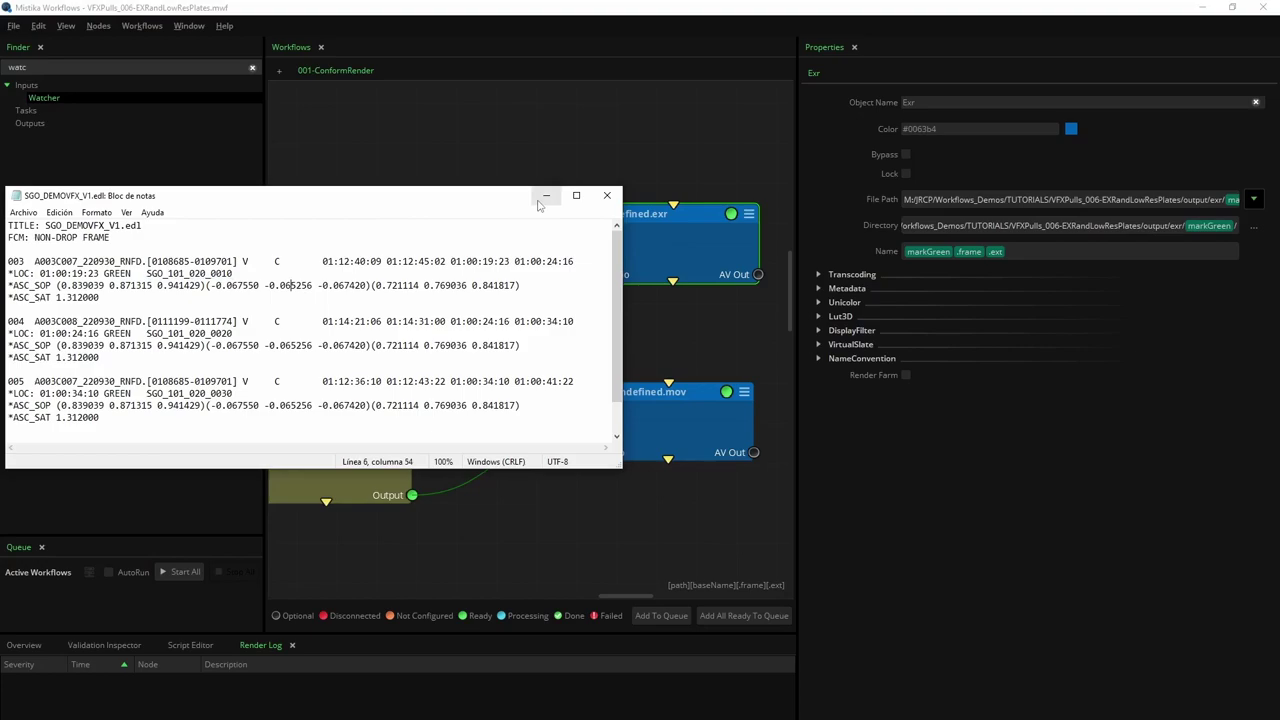
Confirm the Exr output uses ZIP RGB Half, same-as-input resolution and first frame 1001
left_click(710, 240)
left_click(818, 274)
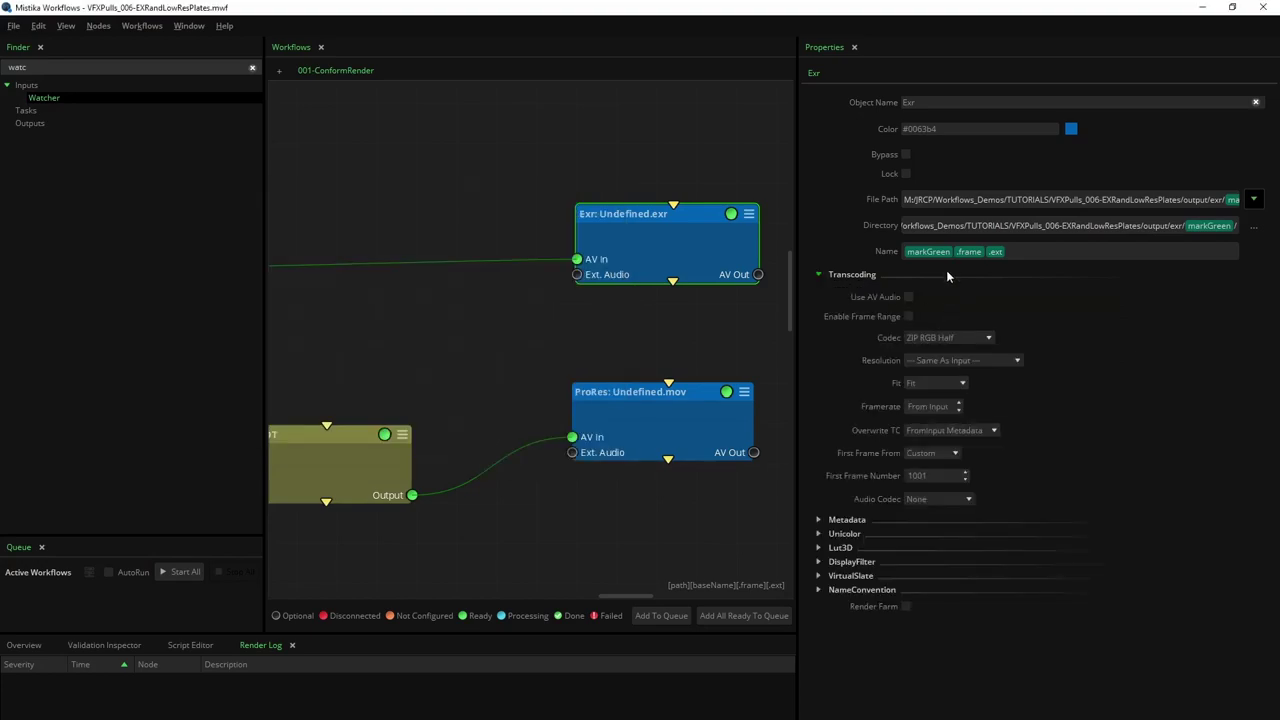
left_click(963, 342)
left_click(954, 362)
left_click(994, 362)
left_click(960, 364)
left_click(917, 475)
Keep Linear as the Exr output's Unicolor output colour space
left_click(818, 533)
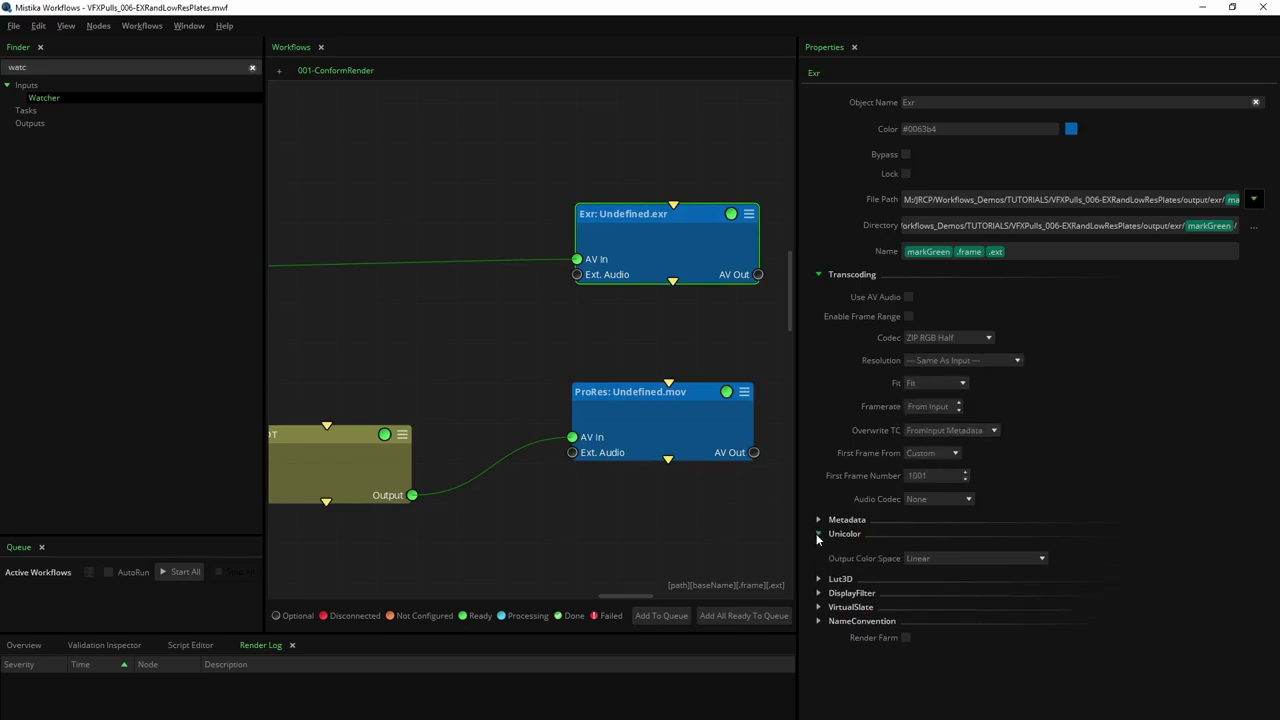
left_click(964, 557)
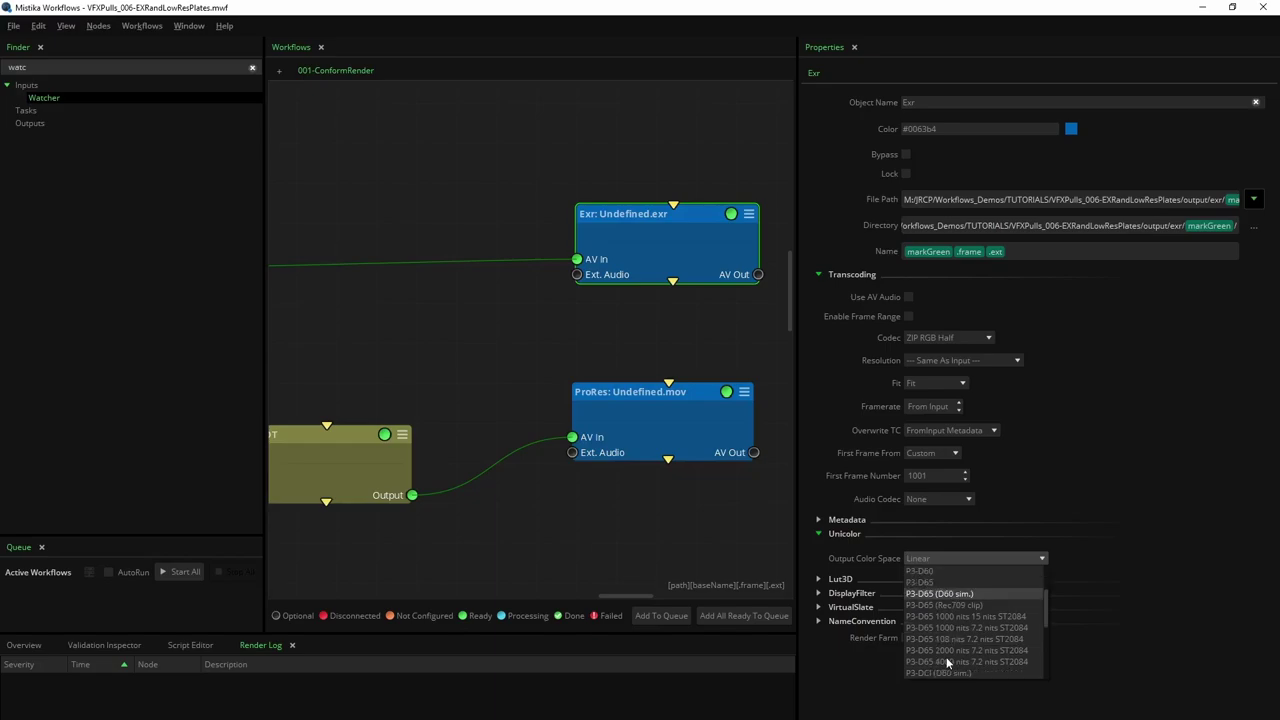
left_click(942, 627)
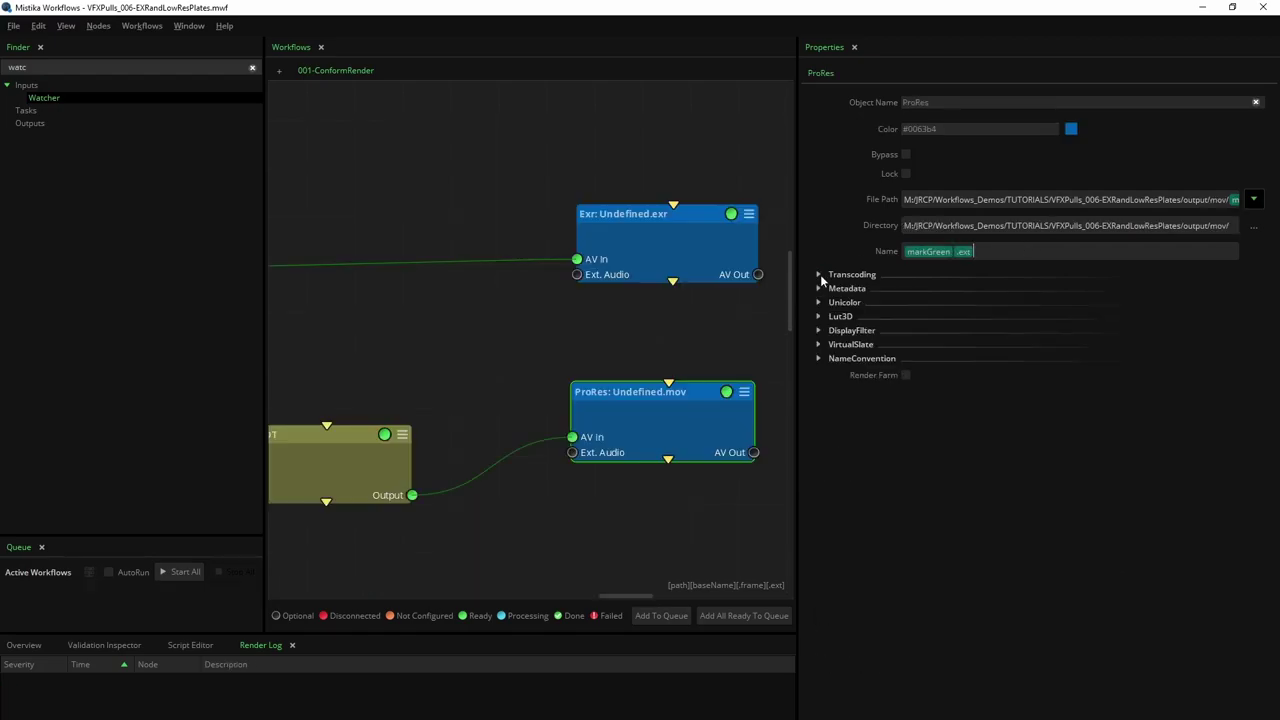
Confirm the ProRes output uses the ProRes codec at HD 1080 (1920x1080), then toggle Unicolor
left_click(818, 274)
left_click(977, 338)
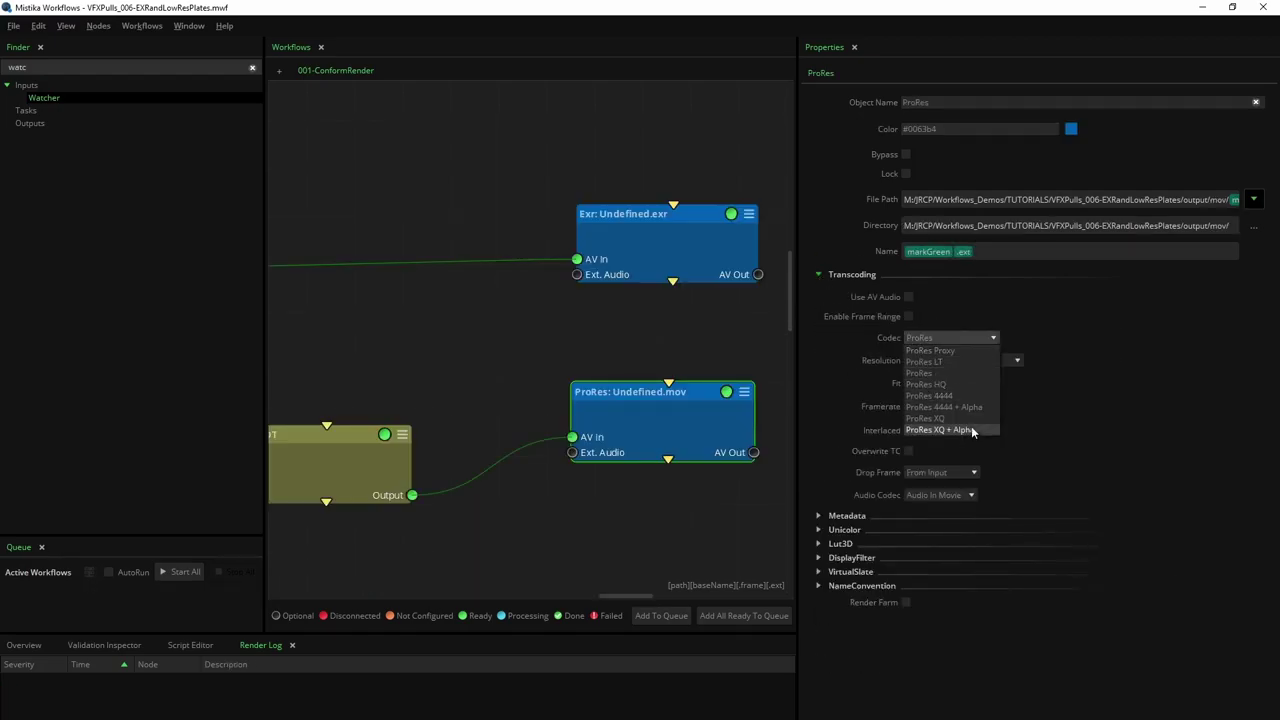
left_click(972, 374)
left_click(990, 362)
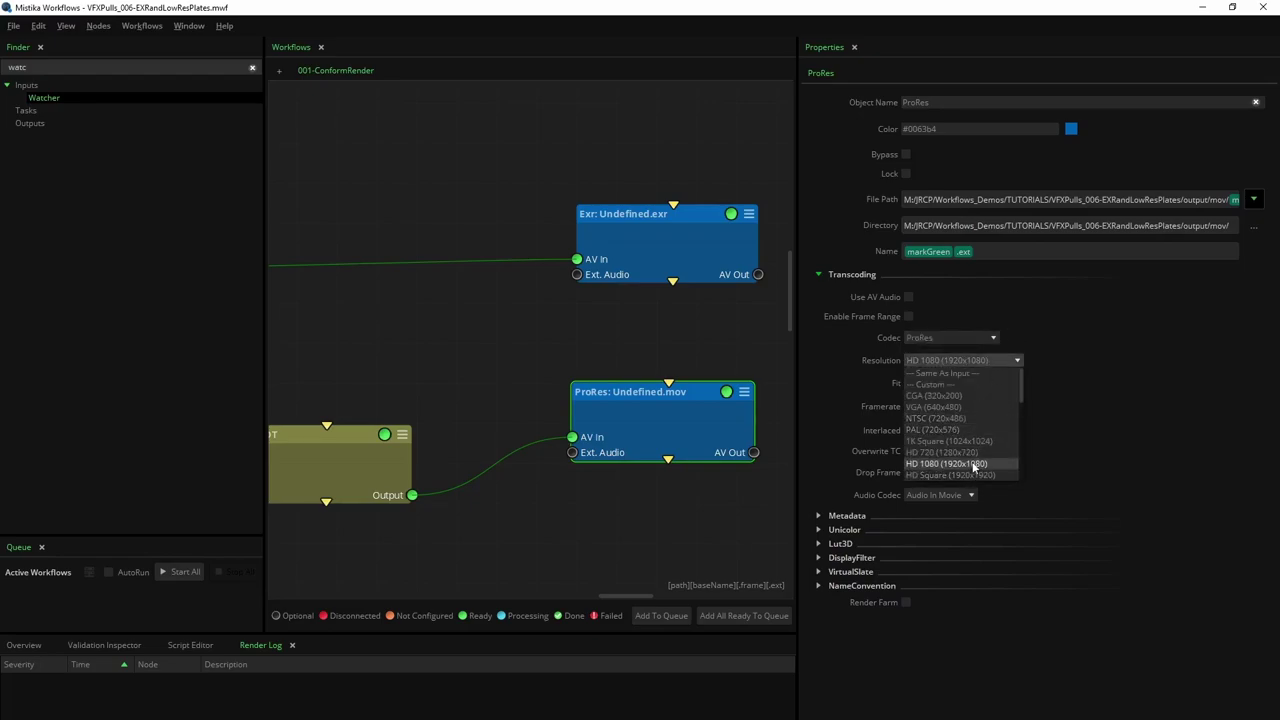
left_click(950, 362)
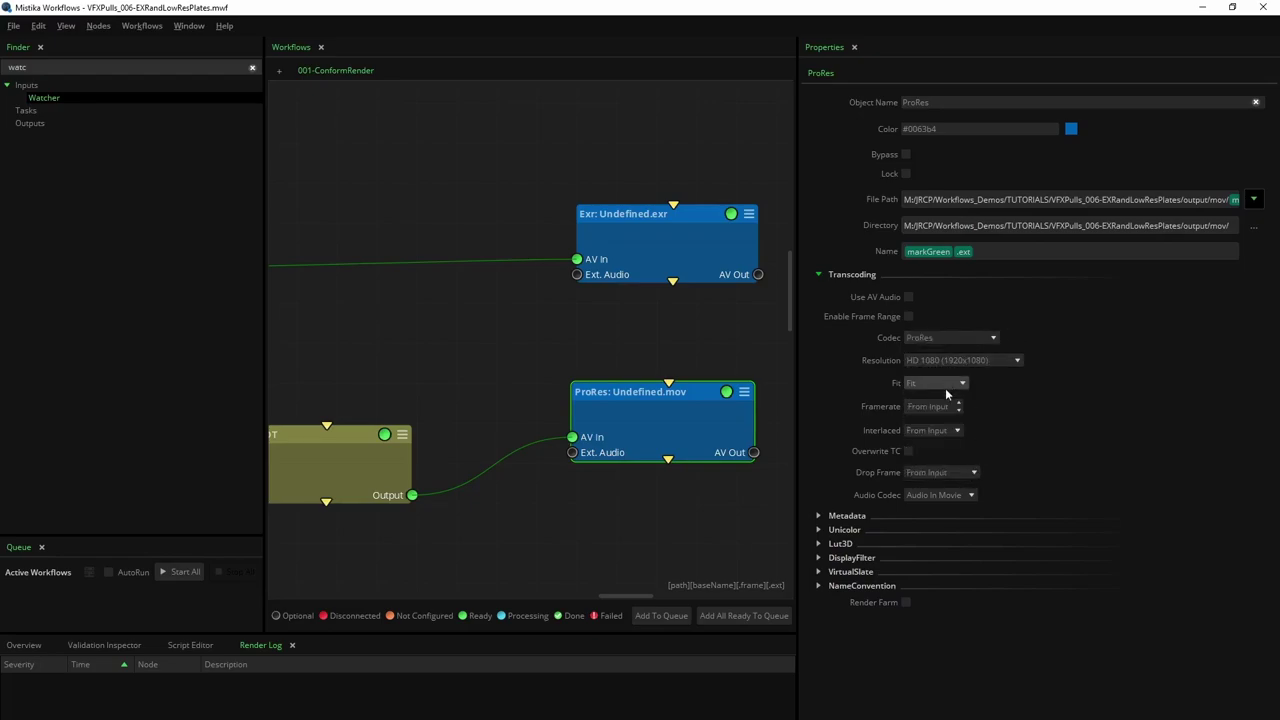
left_click(821, 531)
left_click(890, 532)
Zoom out over the canvas to see the entire conform-and-render node graph
scroll(560, 332, "down", 5)
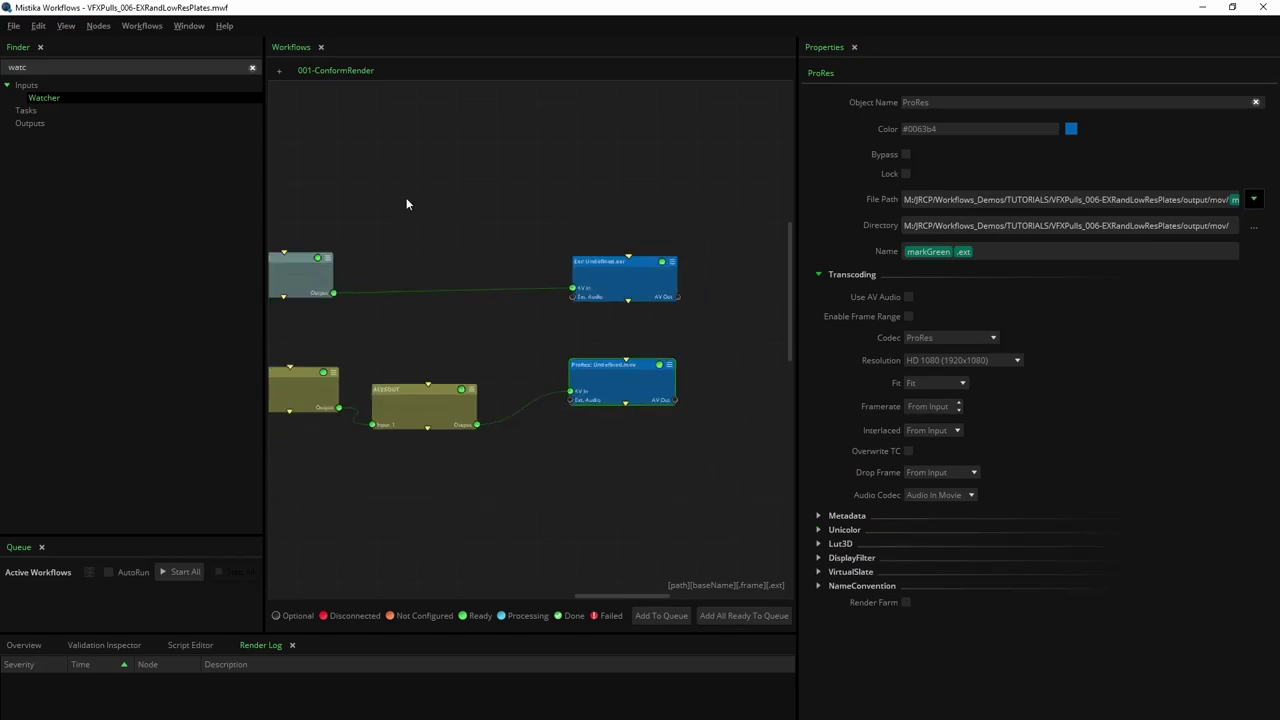
scroll(491, 186, "down", 3)
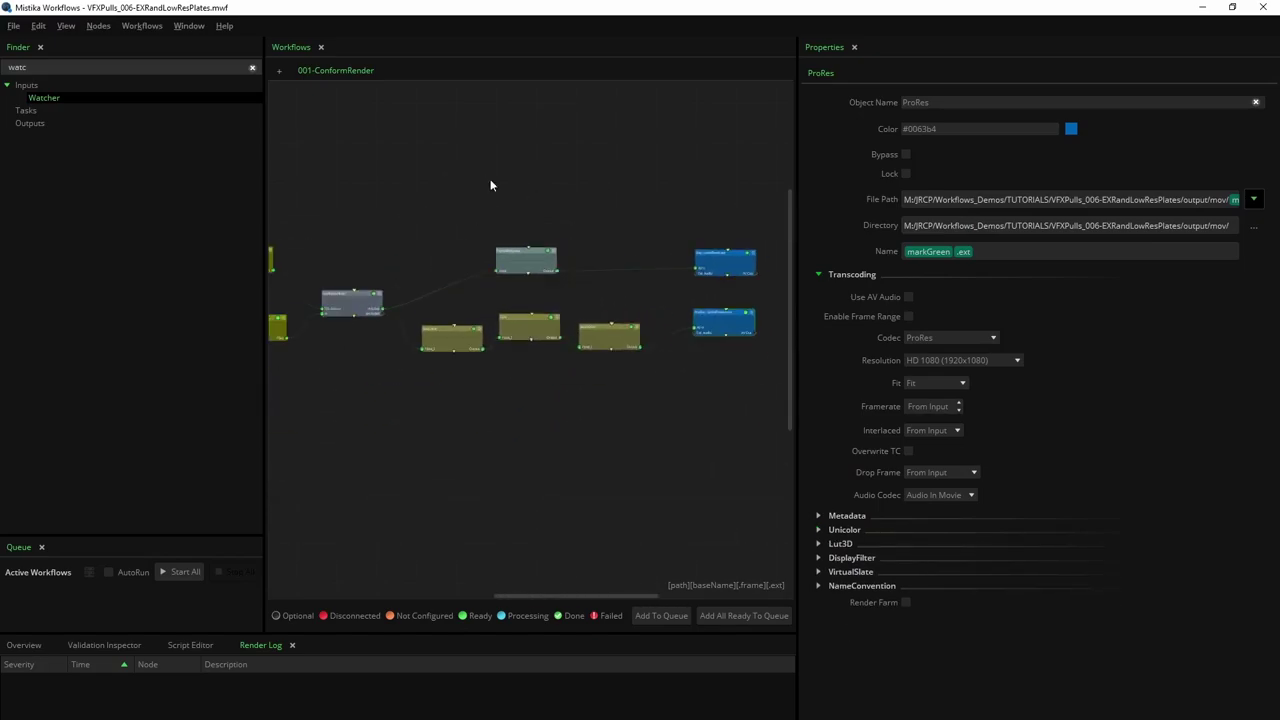